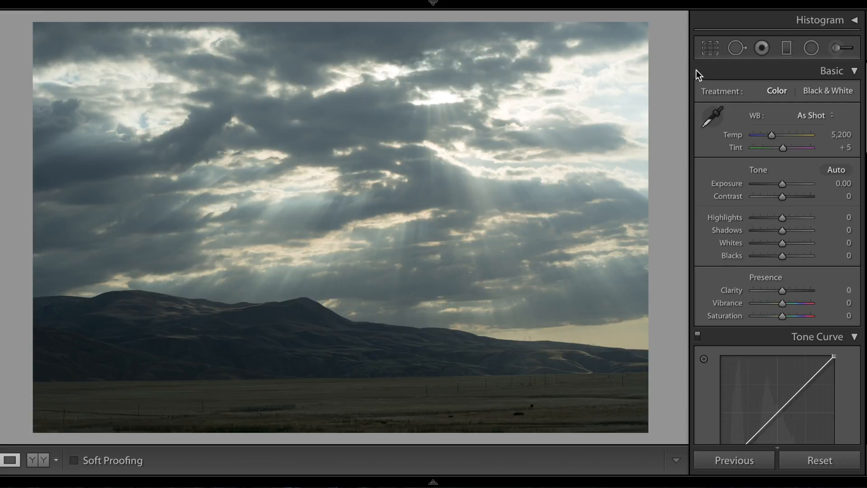
Try straightening the landscape photo with a crop angle of -1.50, keeping the original aspect ratio, and apply it
left_click(710, 51)
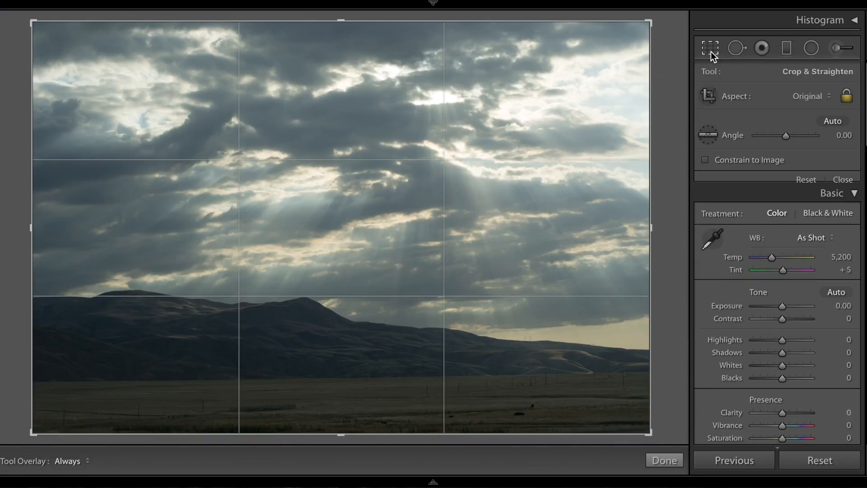
left_click(836, 136)
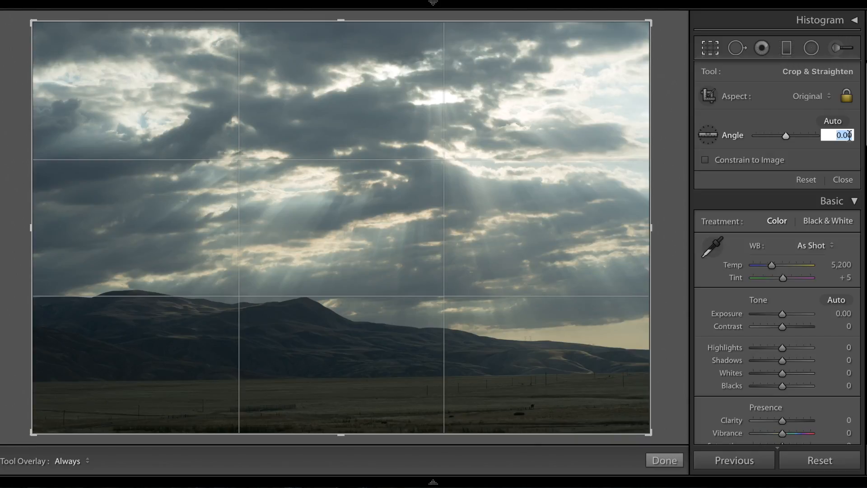
type("-0.8")
key("Return")
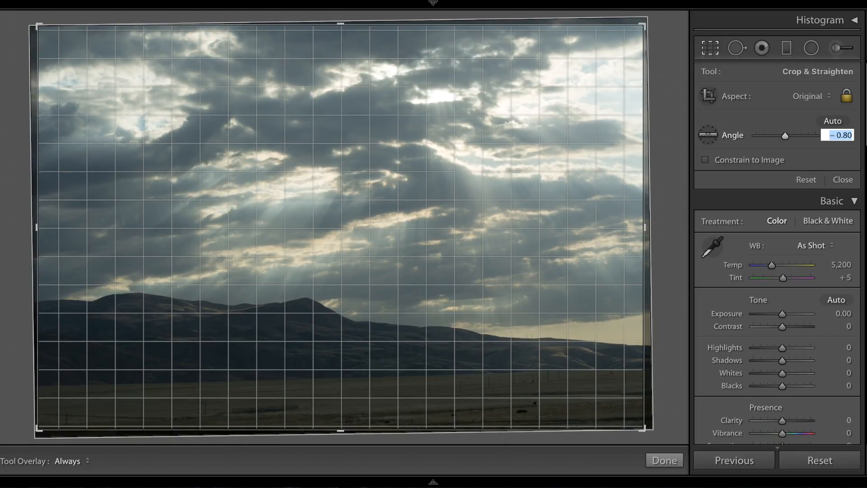
key("Down")
key("Down")
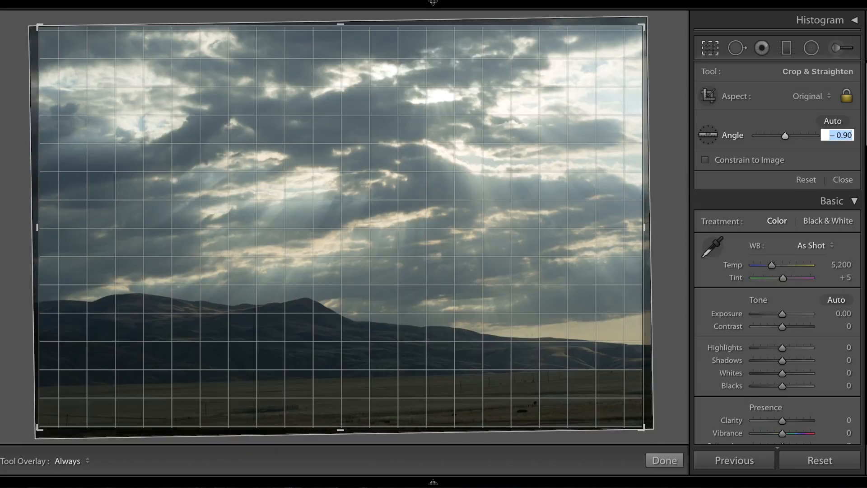
key("Down")
key("Down")
key("Down")
key("Down")
key("Down")
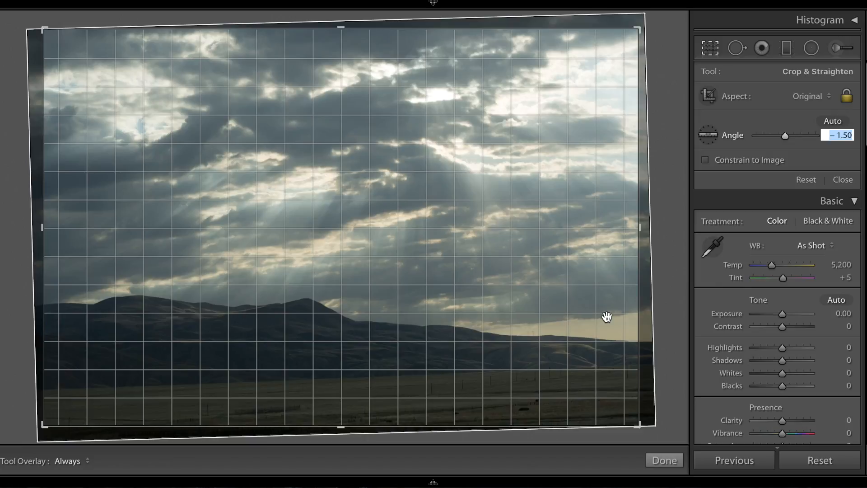
left_click(628, 329)
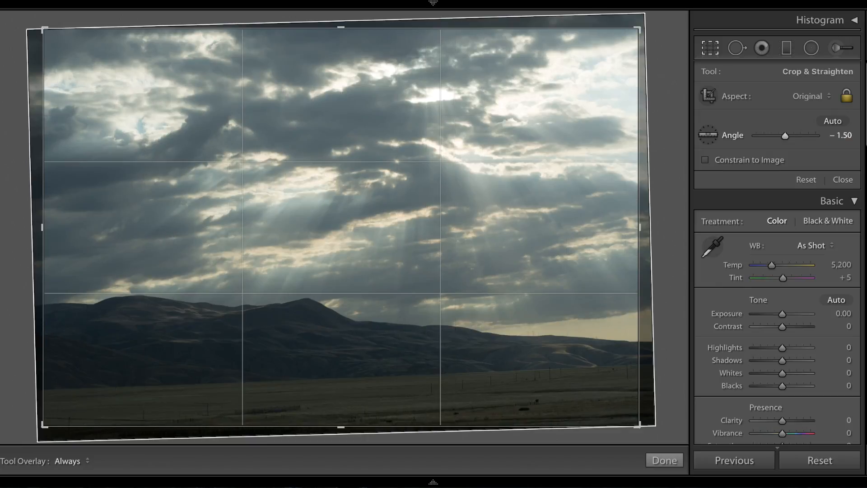
left_click(665, 460)
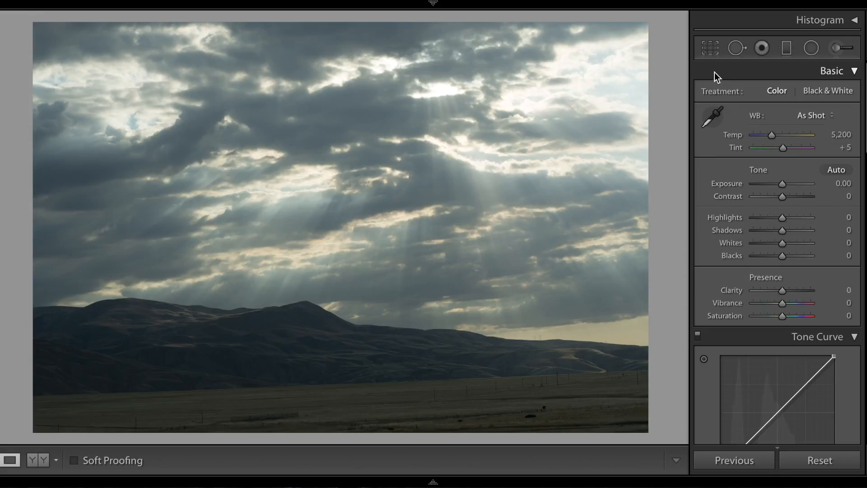
Try a crop angle of -0.90 on the photo and undo both straightening adjustments
left_click(711, 50)
left_click(842, 136)
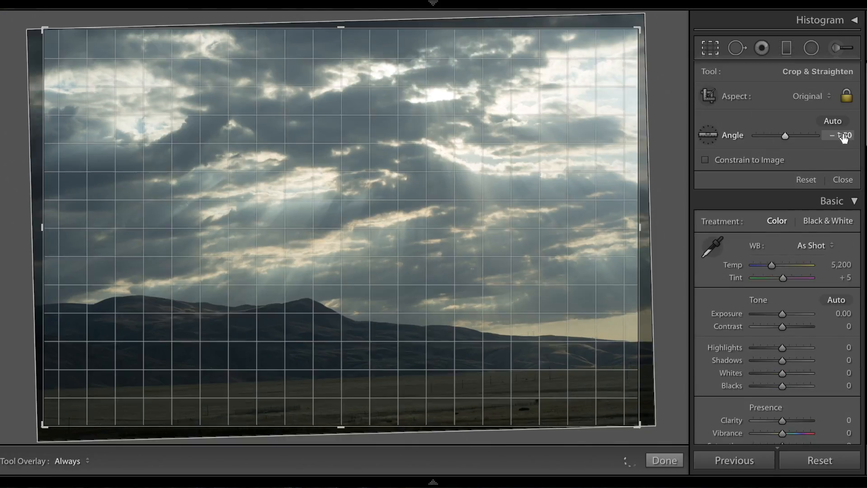
key("Up")
key("Up")
key("Up")
key("Up")
key("Up")
key("Up")
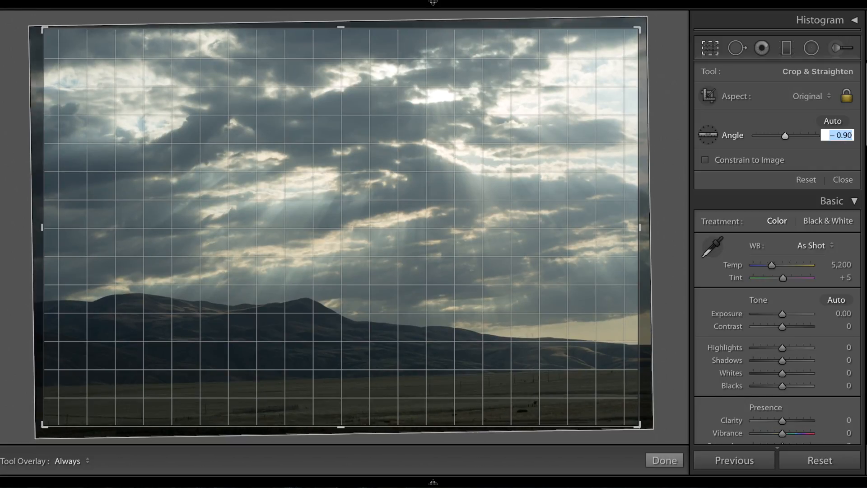
key("Return")
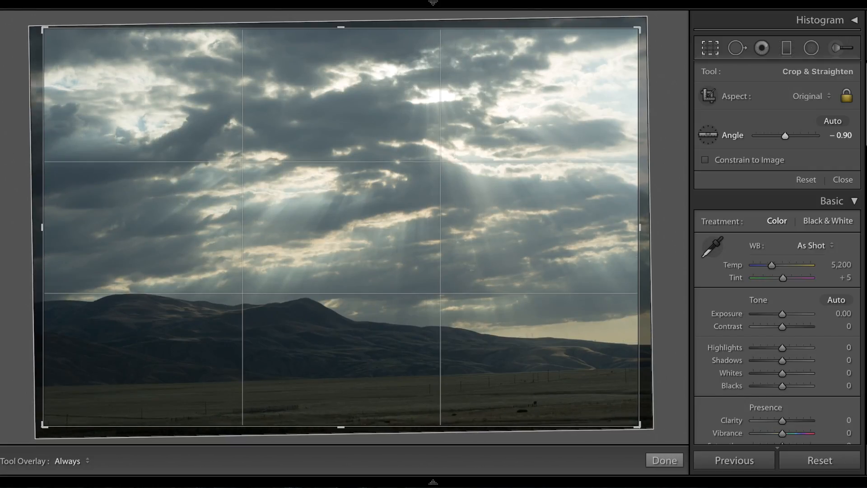
left_click(671, 459)
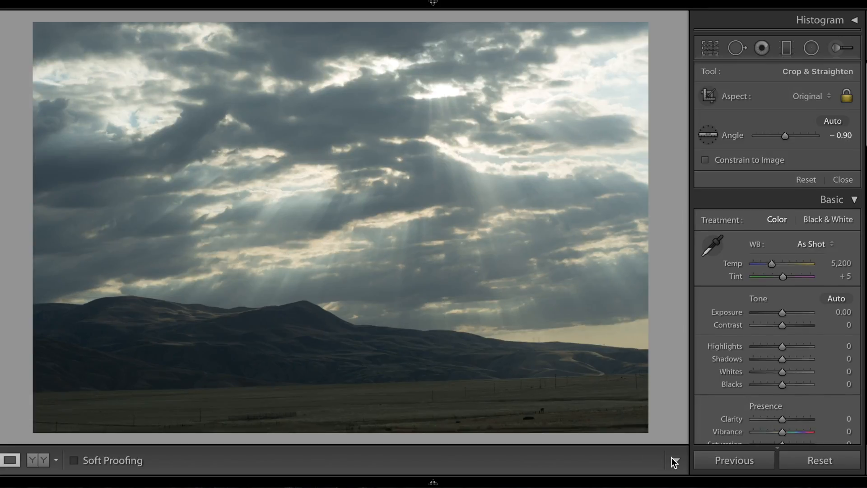
key("ctrl+z")
key("ctrl+z")
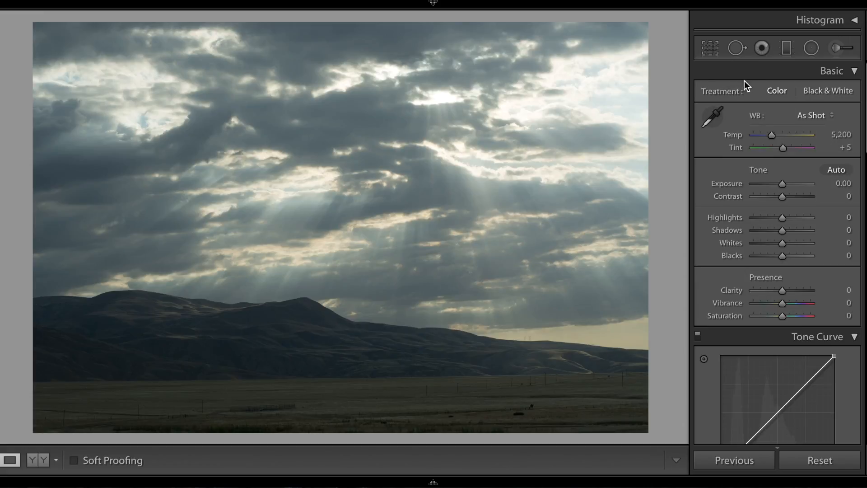
Straighten the original photo with a crop angle of 1.50 and apply the crop
left_click(708, 45)
left_click(844, 135)
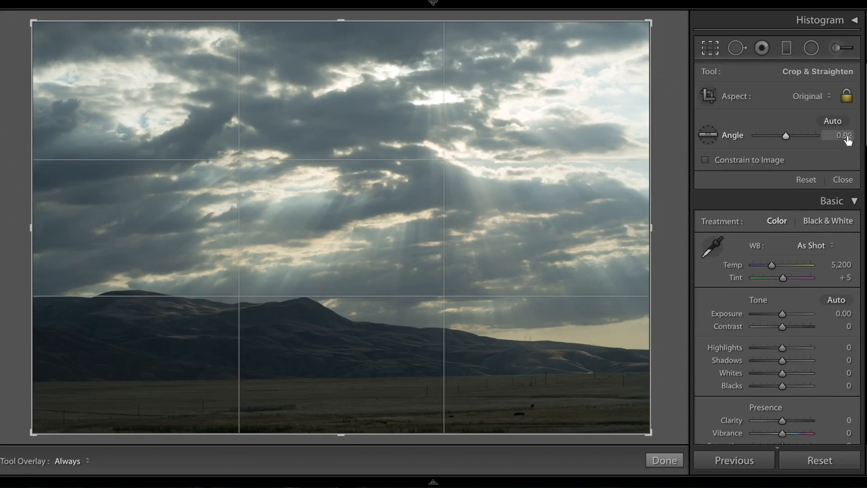
type("0.7")
key("Return")
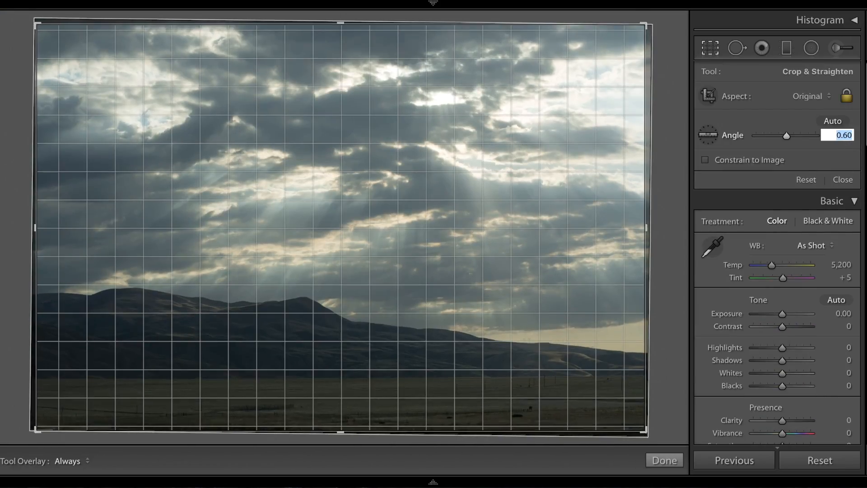
key("Up")
key("Up")
key("Up")
key("Up")
key("Up")
key("Up")
key("Up")
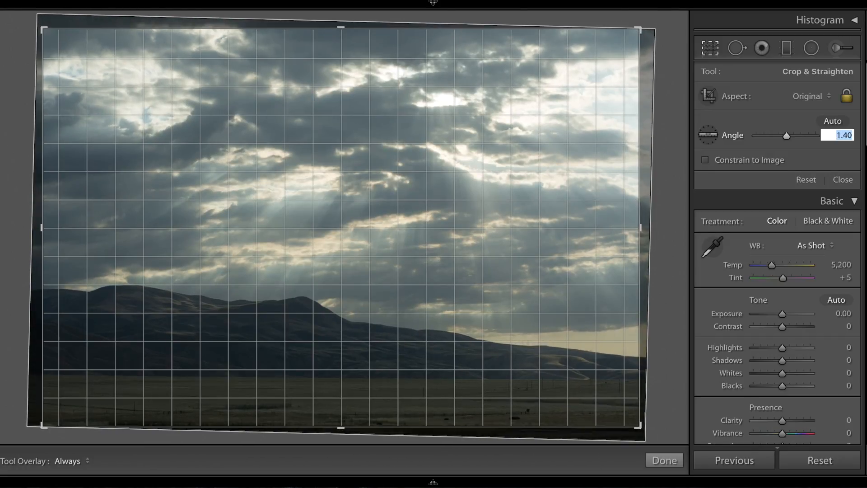
key("Up")
key("Up")
key("Up")
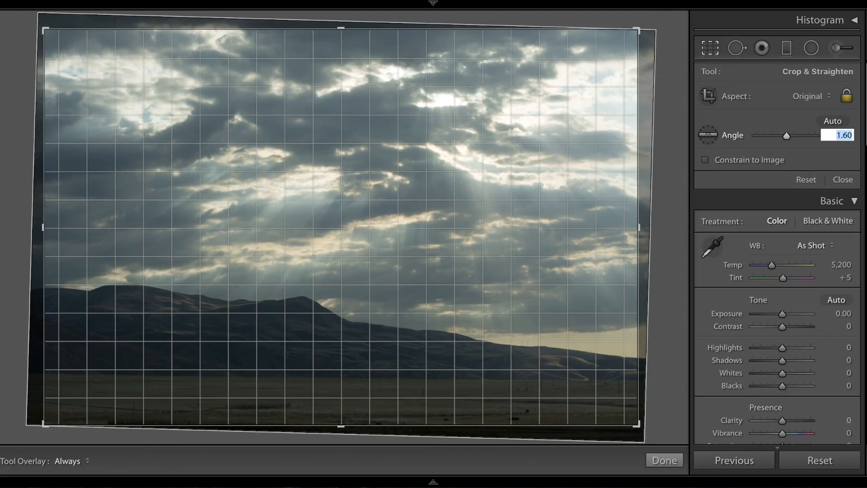
key("Down")
key("Down")
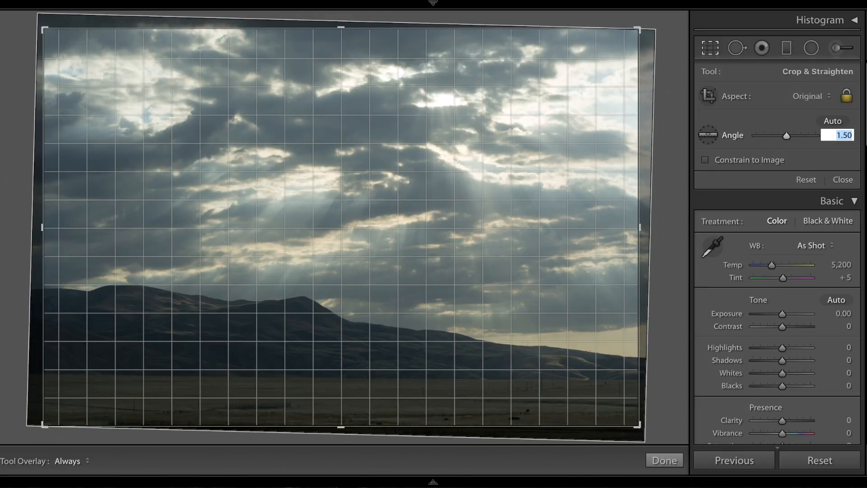
key("Down")
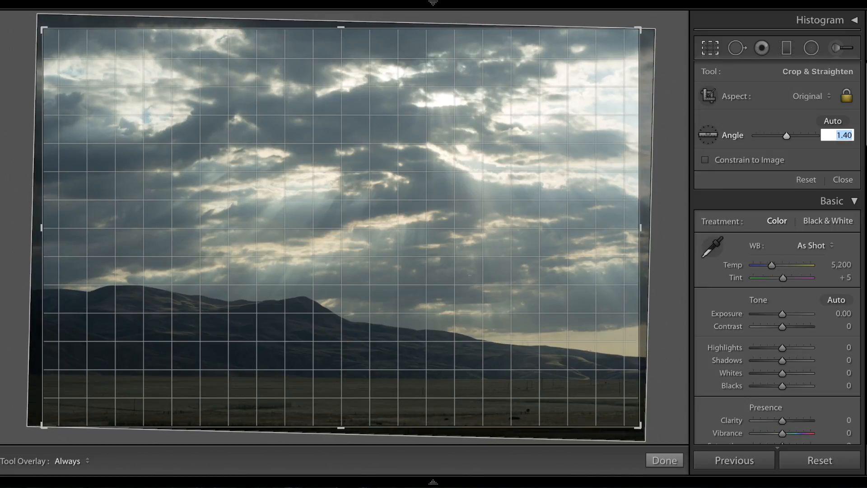
key("Up")
key("Return")
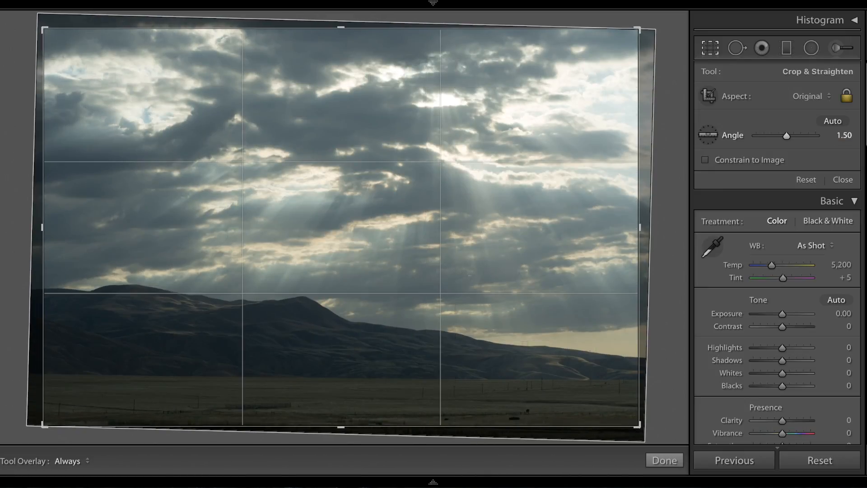
left_click(671, 454)
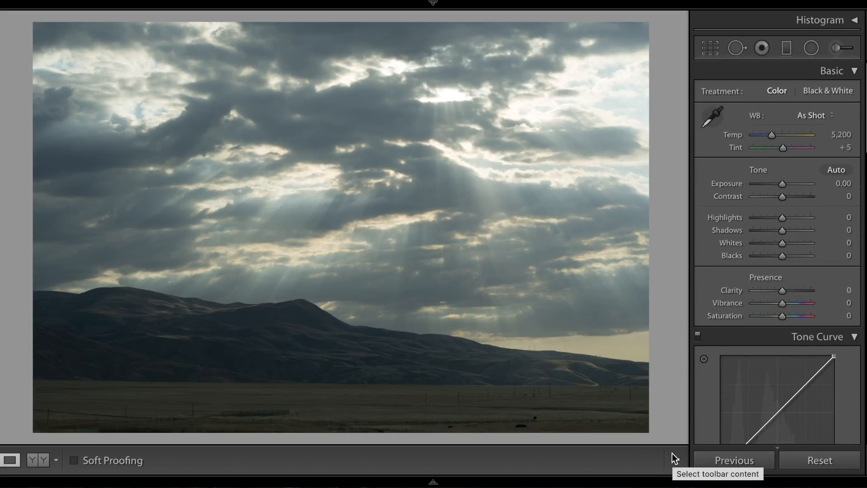
Try the Daylight, Cloudy, Shade and Flash white balance presets on the photo
left_click(712, 117)
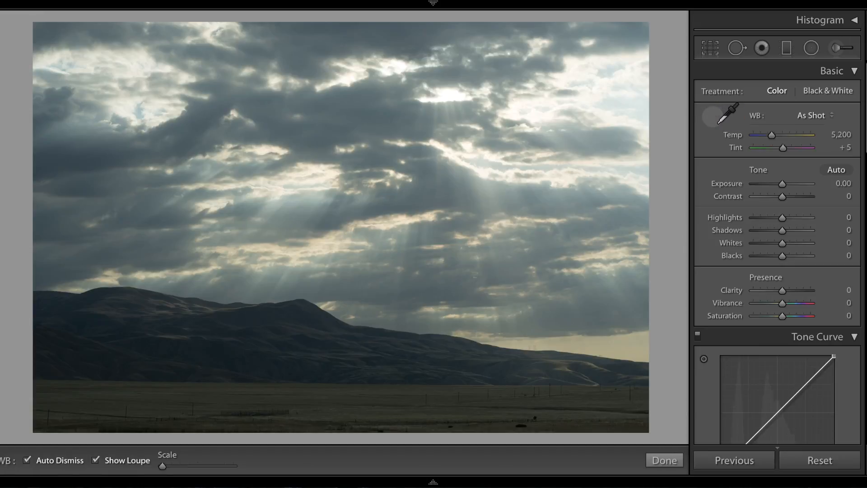
left_click(716, 122)
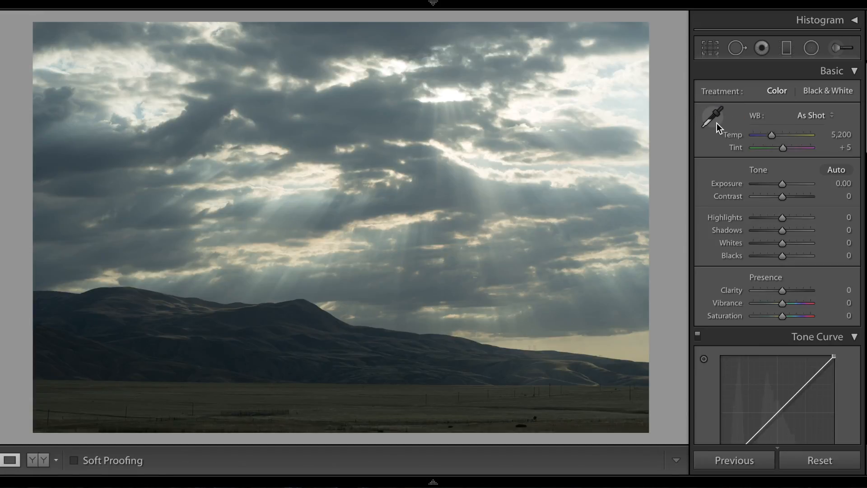
left_click(829, 116)
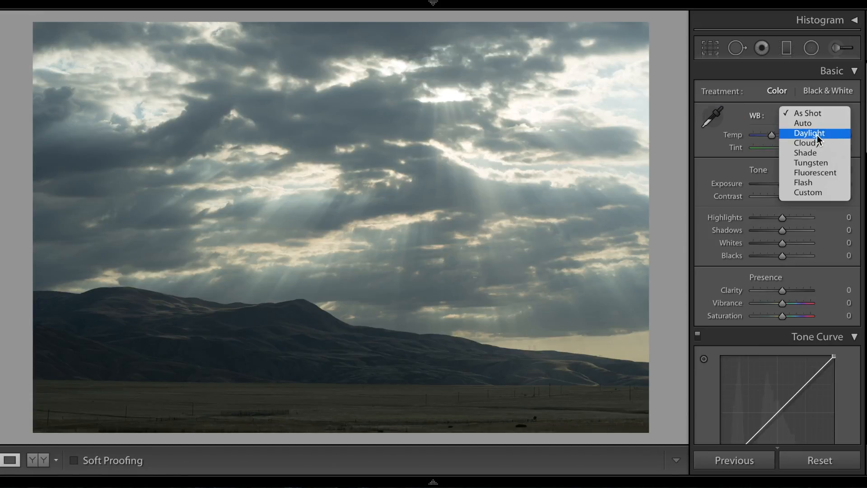
left_click(817, 134)
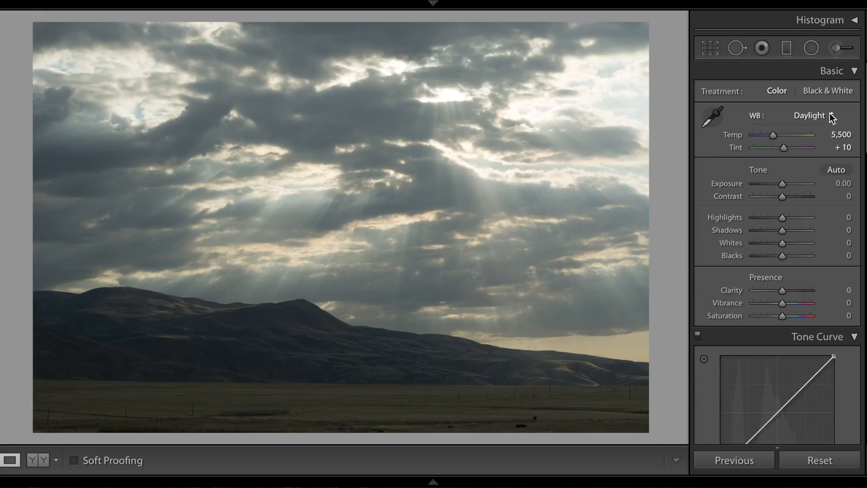
left_click(825, 114)
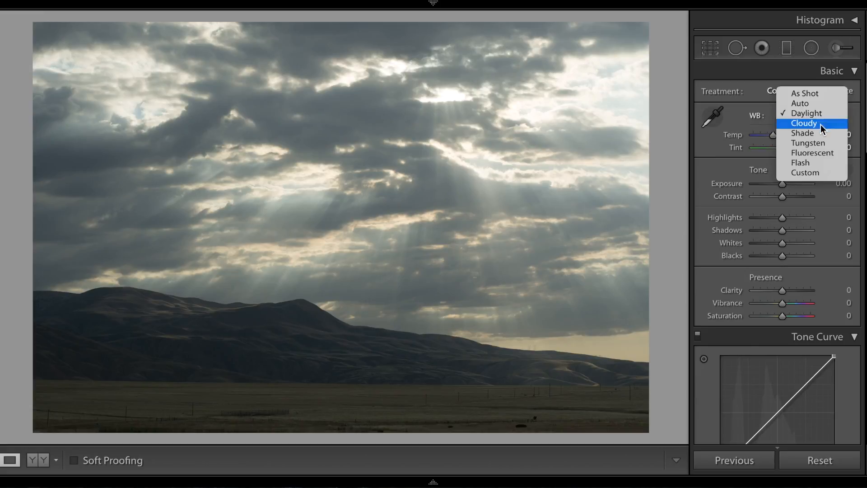
left_click(820, 125)
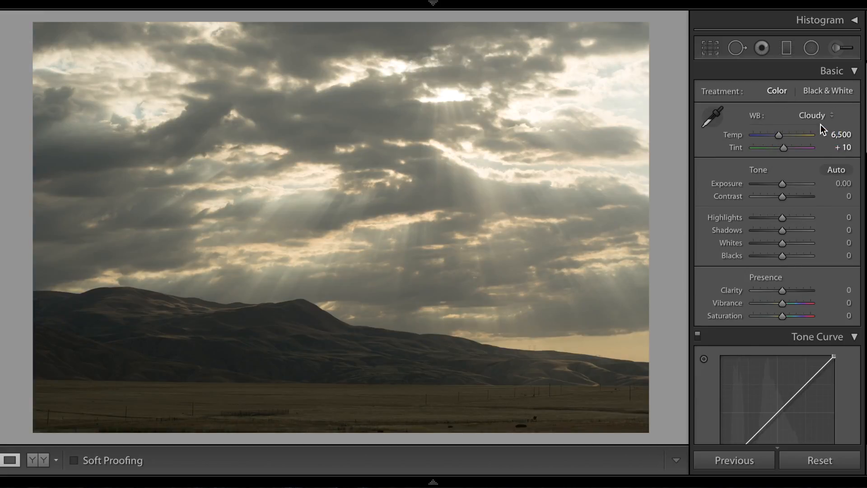
left_click(827, 117)
left_click(824, 121)
left_click(826, 116)
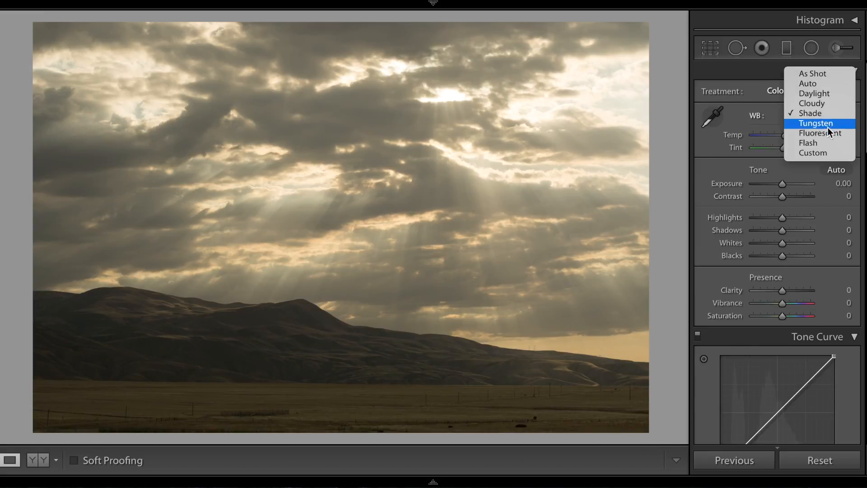
left_click(823, 142)
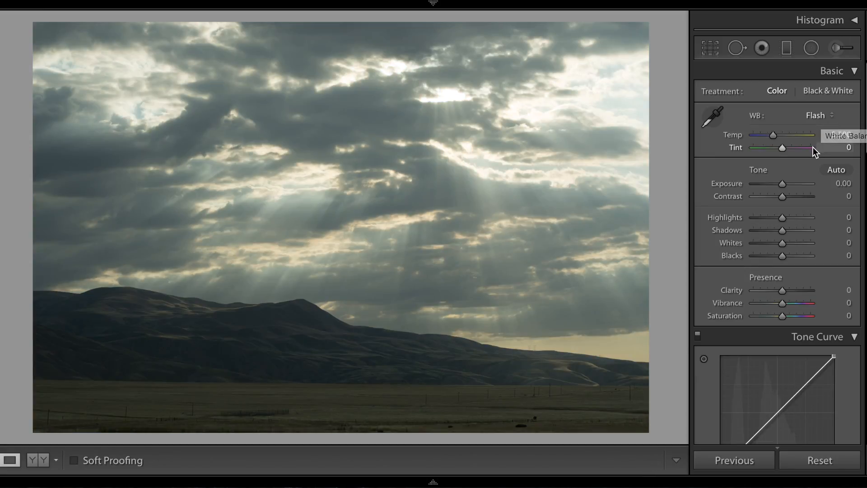
Apply the Daylight white balance preset and lower the temperature to 5,400
left_click(819, 115)
left_click(832, 111)
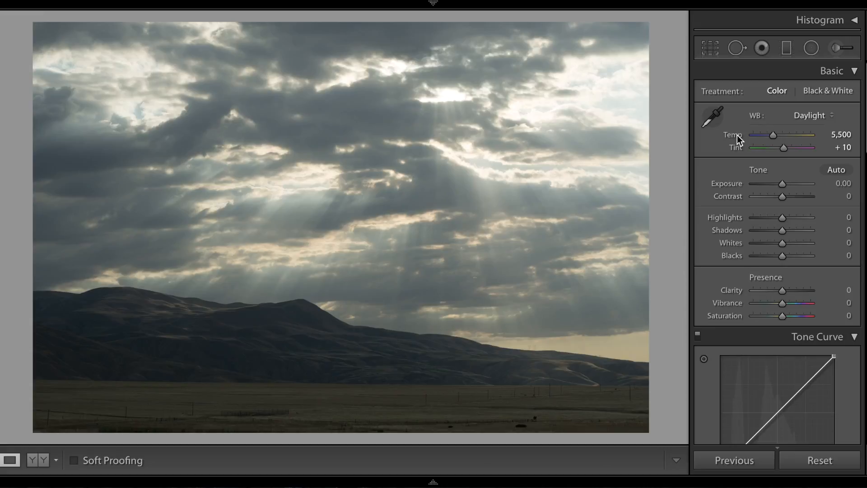
key("minus")
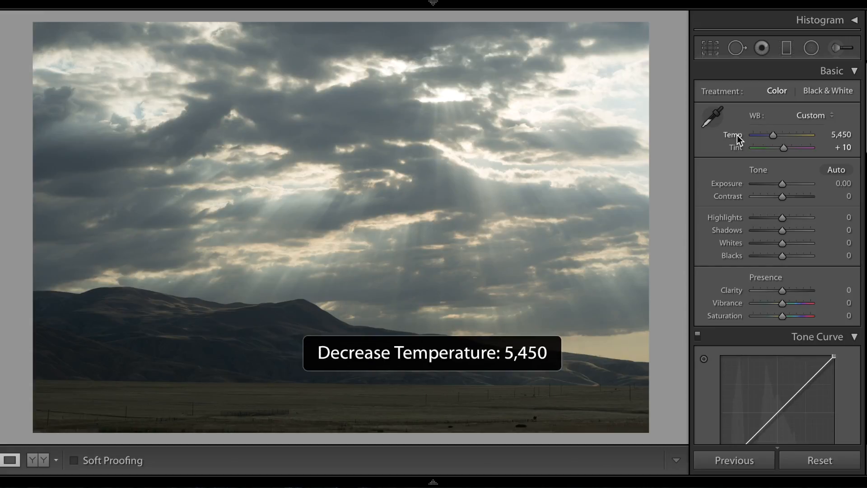
key("minus")
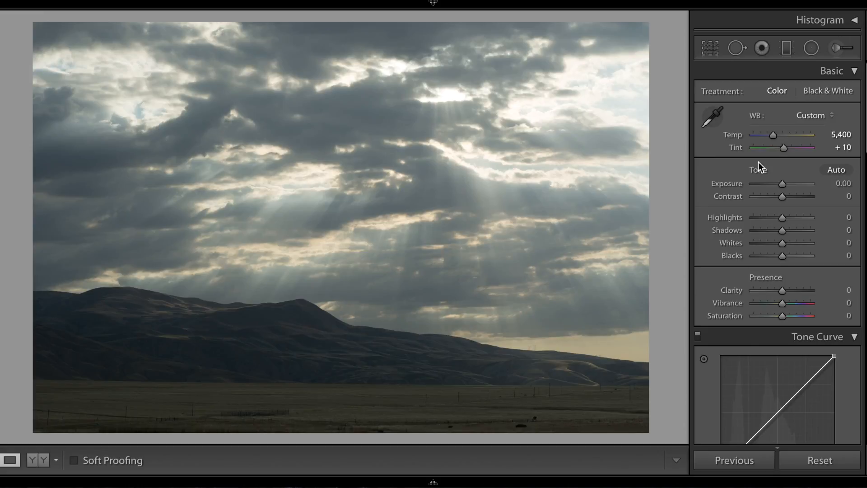
Set the photo's Exposure to +0.30 and Highlights to -100
left_click(844, 183)
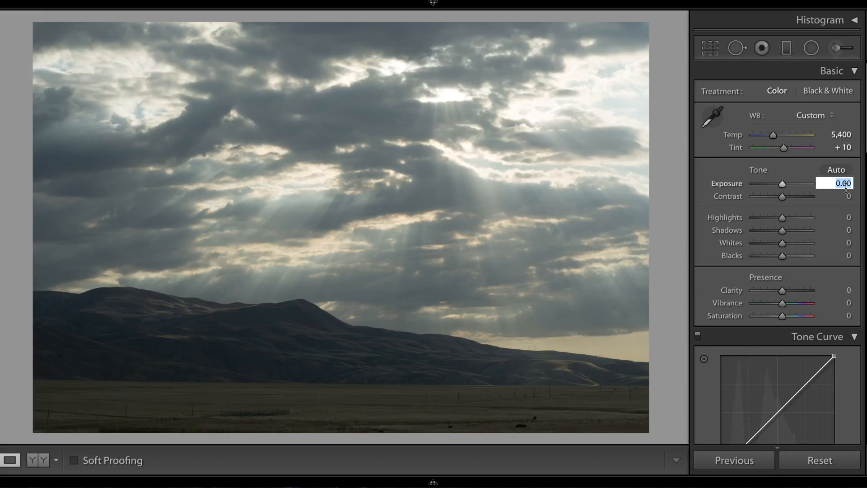
left_click_drag(782, 185, 781, 185)
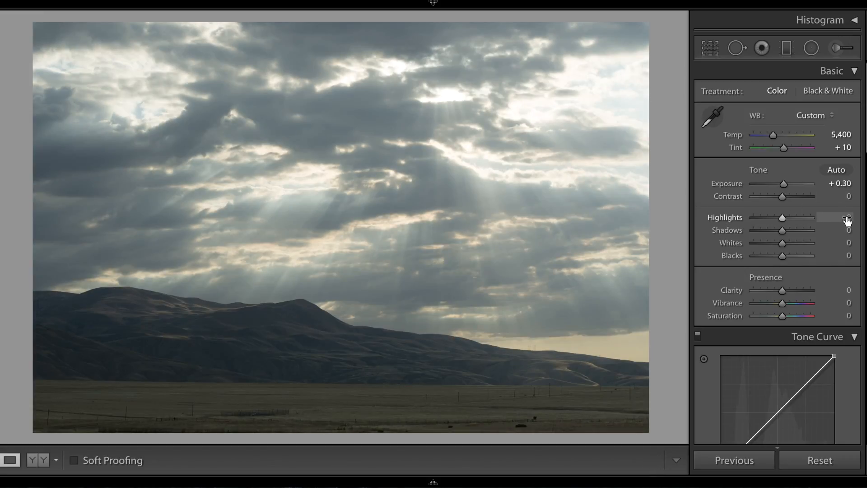
left_click(750, 217)
Set the photo's Contrast to +10
left_click(831, 194)
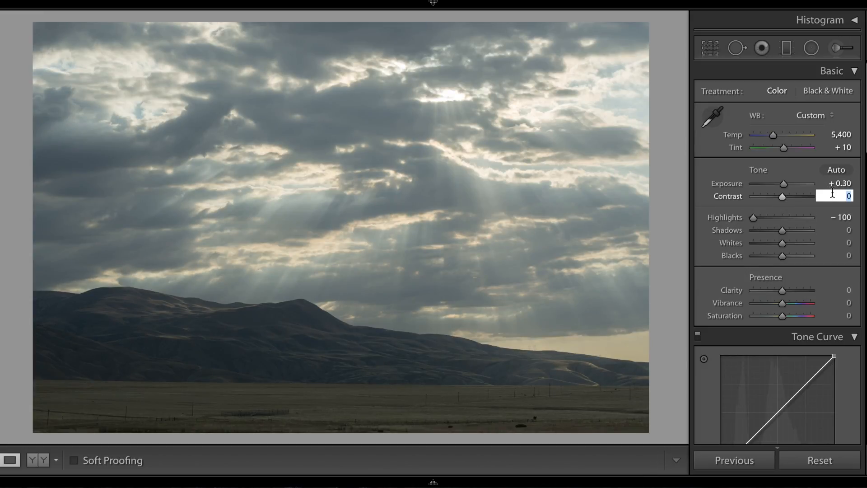
type("10")
key("Return")
Set the photo's Shadows to +36
left_click(849, 231)
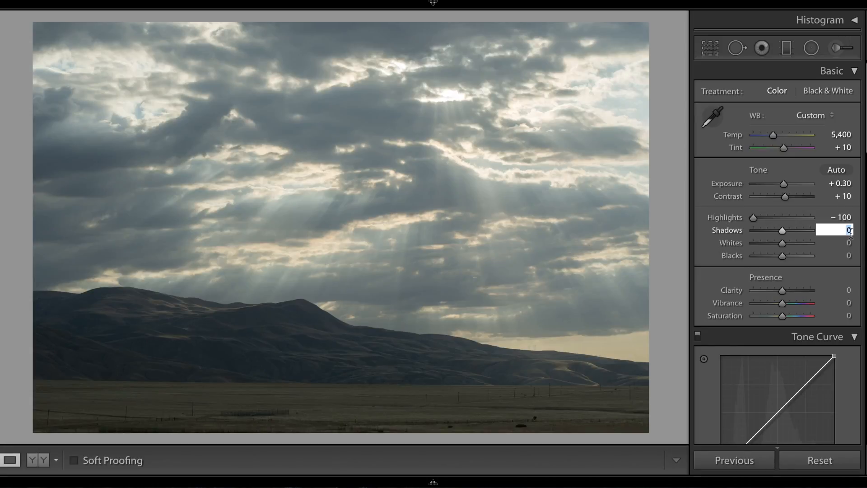
type("13")
key("Return")
key("Up")
key("Up")
key("Up")
key("Up")
key("Up")
key("Up")
key("Up")
key("Up")
key("Up")
key("Up")
key("Up")
key("Up")
key("Up")
key("Up")
key("Up")
key("Up")
key("Up")
key("Up")
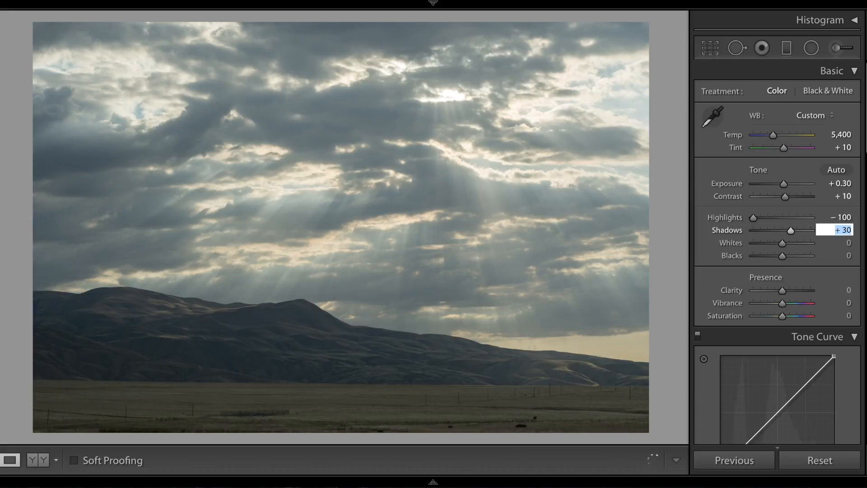
key("Up")
key("Up")
key("Up")
key("Up")
key("Up")
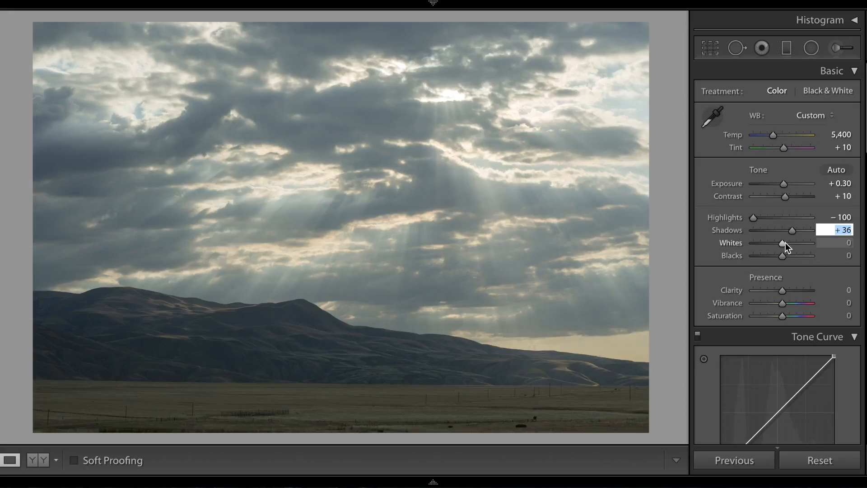
Set the photo's Whites to +17 and Blacks to -25
left_click_drag(784, 243, 788, 239)
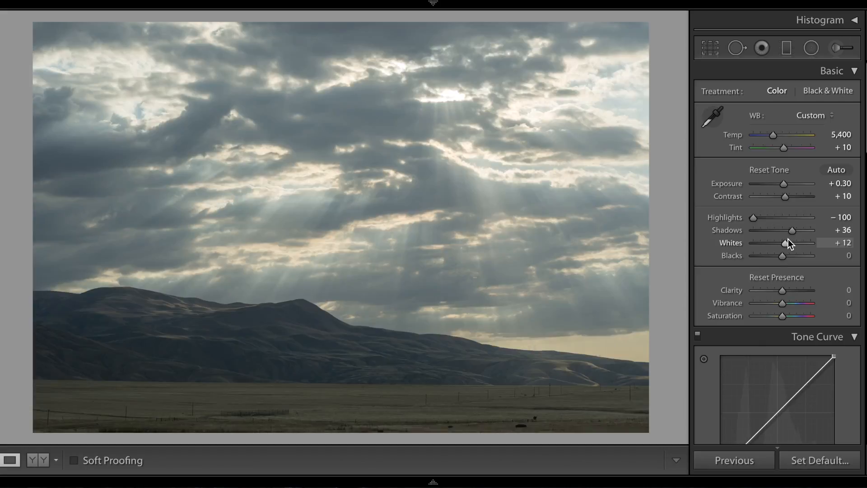
left_click(847, 244)
key("Up")
key("Up")
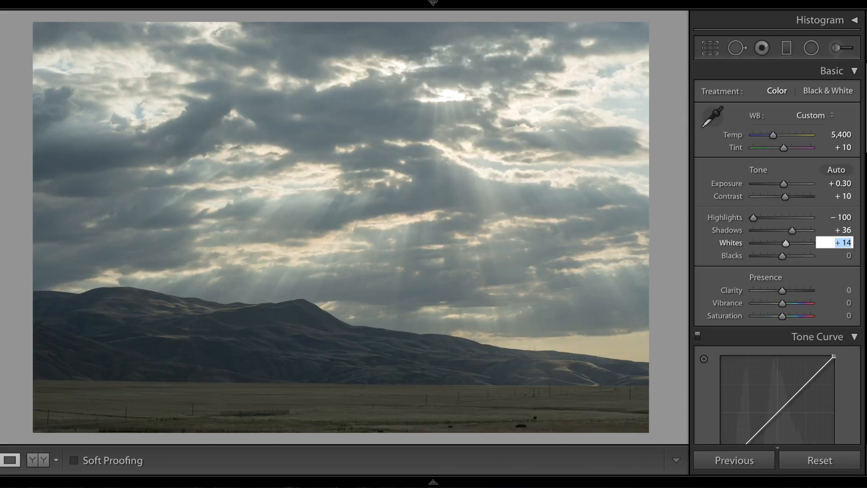
key("Up")
key("Up")
key("Up")
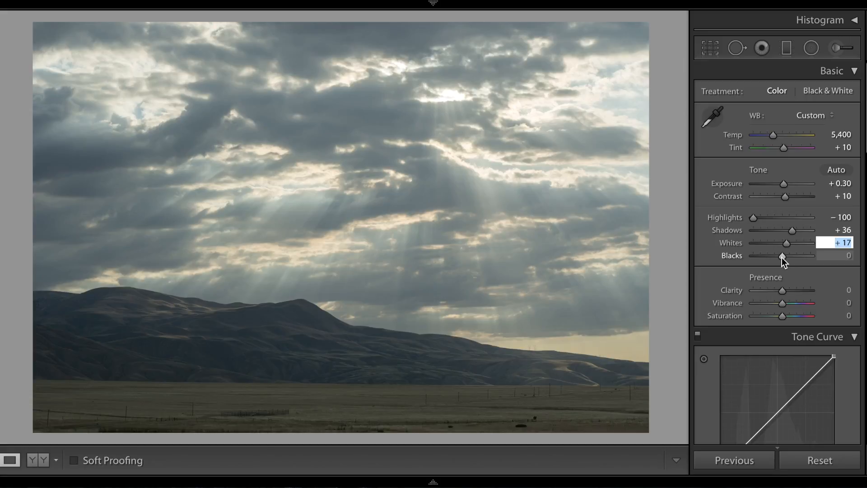
left_click_drag(782, 257, 774, 259)
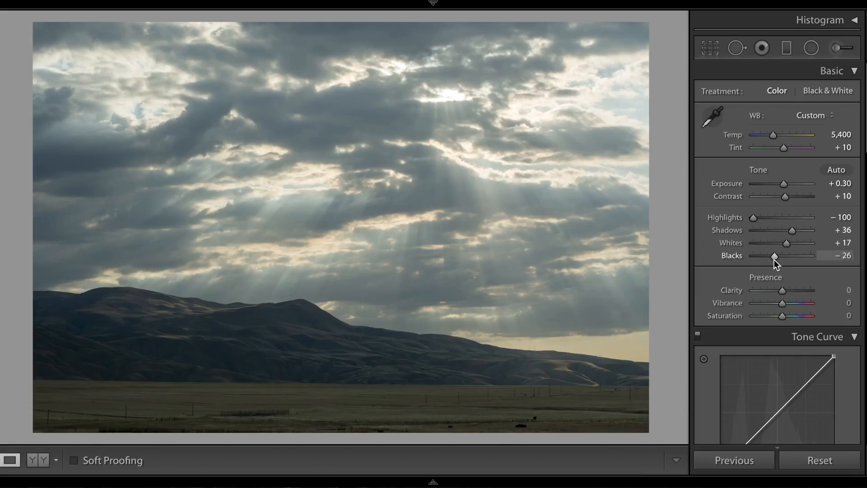
left_click(833, 254)
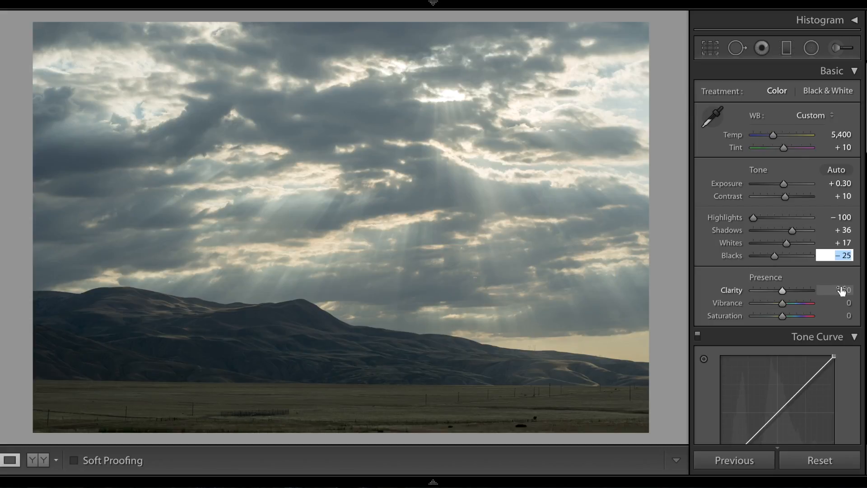
Try a Clarity of +42 on the photo and reset it to 0
left_click(793, 289)
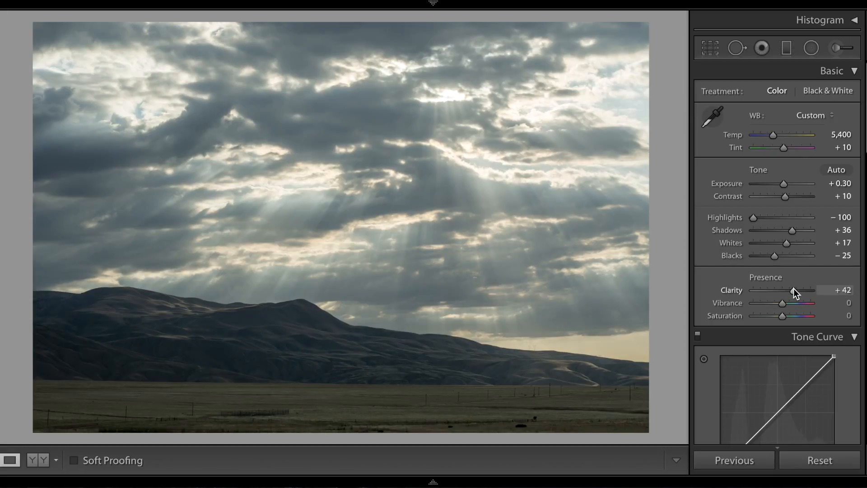
left_click(834, 289)
type("0")
key("Return")
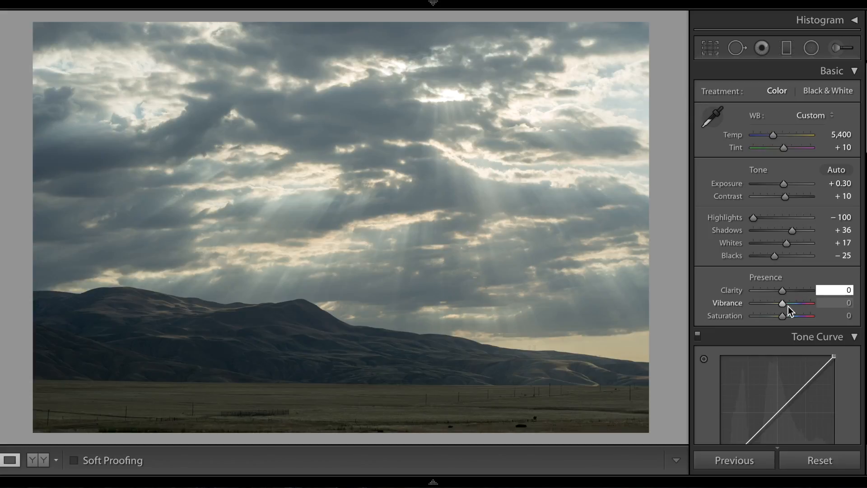
Set the photo's Vibrance to +30
left_click(790, 305)
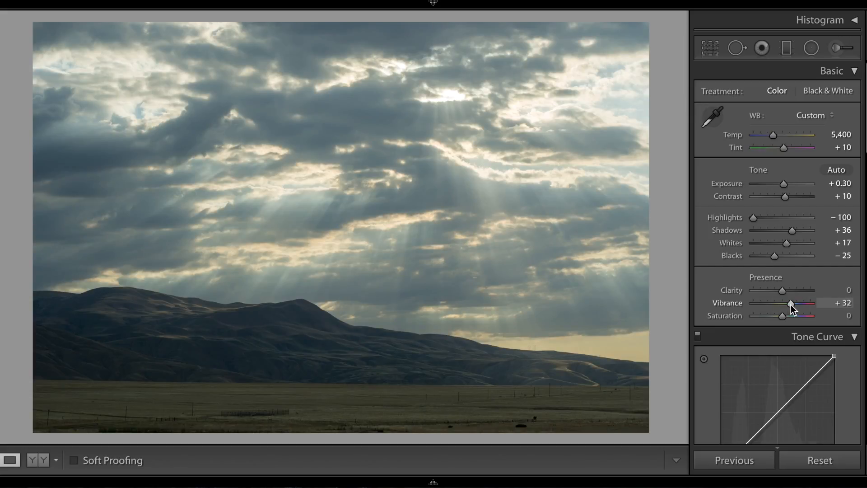
left_click(828, 302)
type("30")
key("Return")
key("Return")
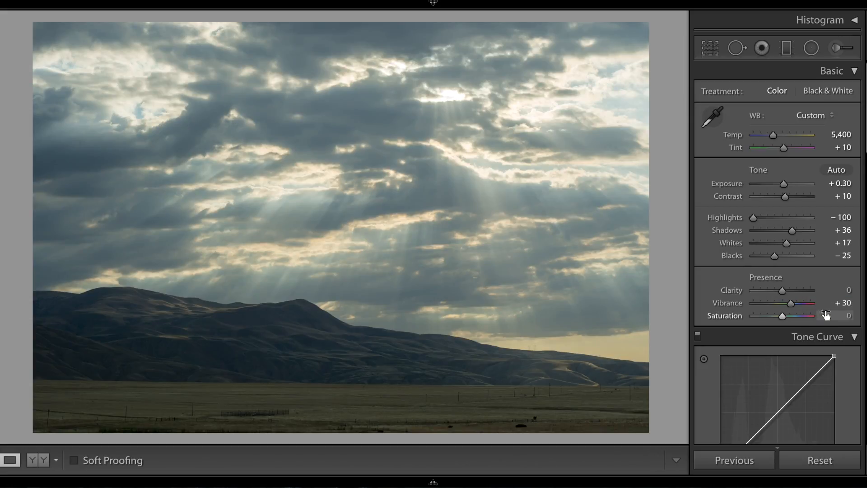
Set the photo's overall Saturation to +5
left_click(838, 315)
type("2")
key("Return")
key("Up")
key("Up")
key("Up")
left_click(751, 254)
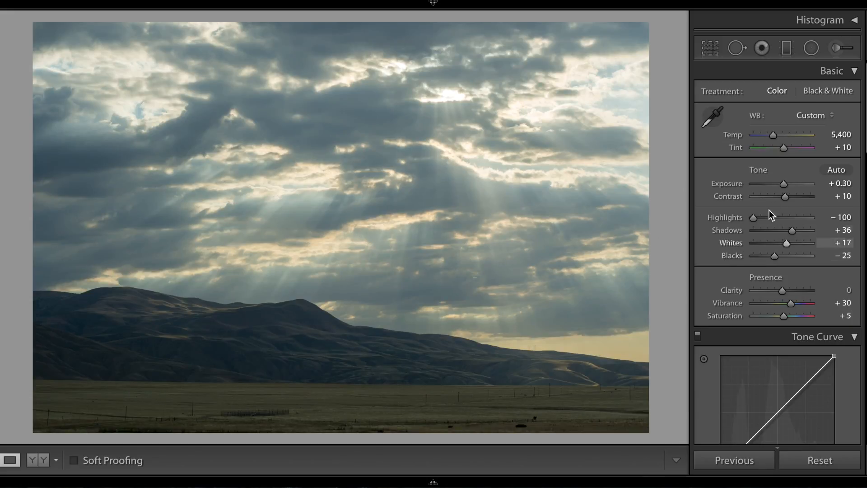
Raise the photo's Exposure to +0.50
left_click(840, 183)
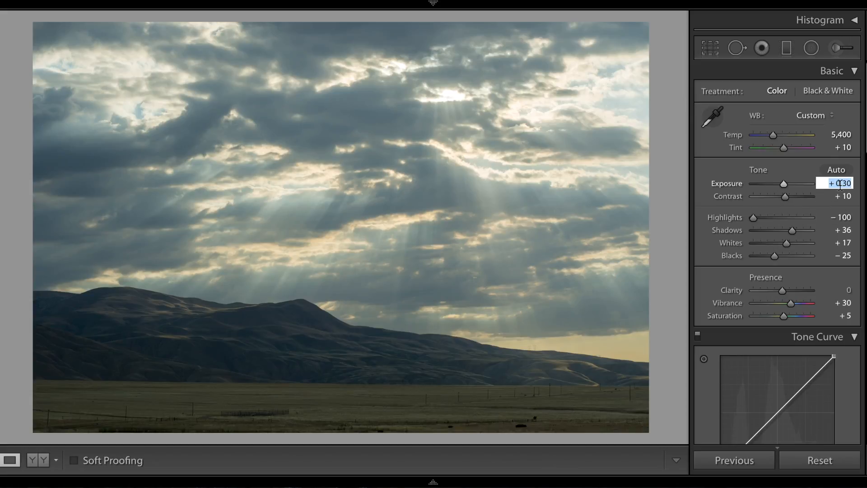
key("Up")
key("Up")
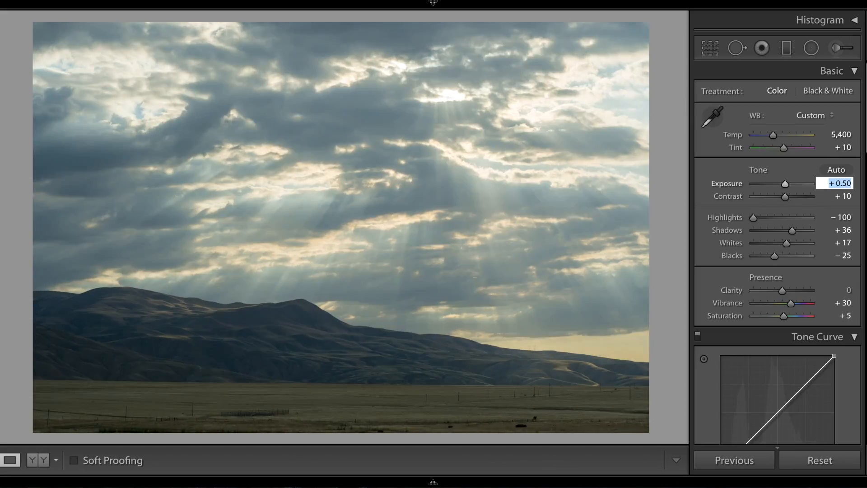
key("Return")
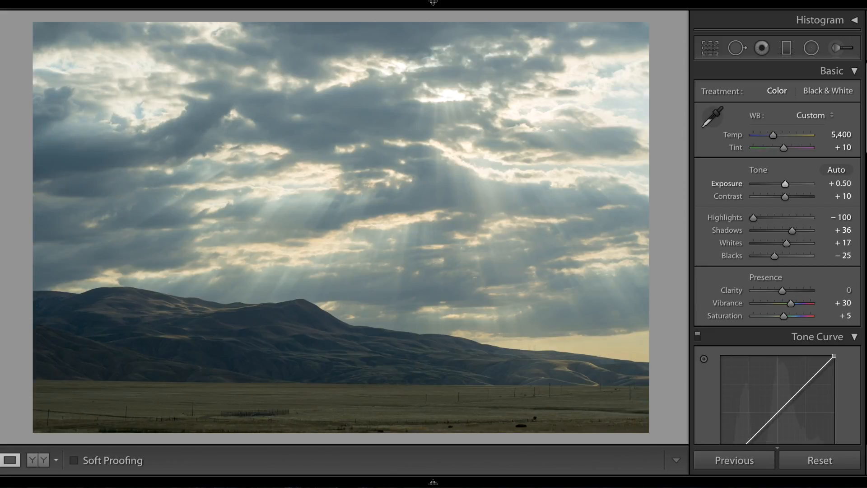
Apply the Medium Contrast point curve to the photo's RGB tone curve
scroll(807, 252, "down", 3)
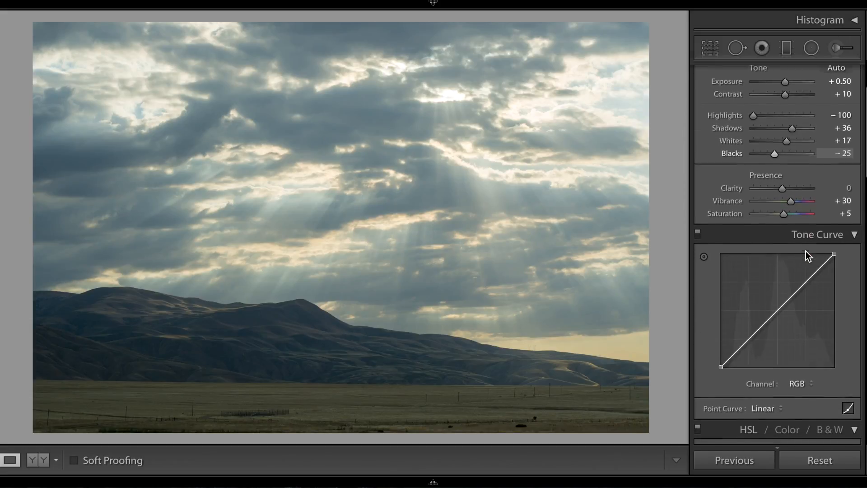
left_click(773, 401)
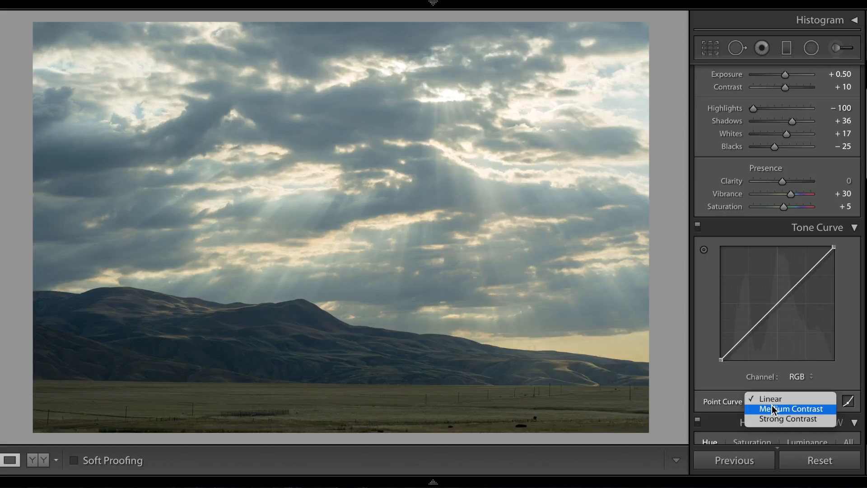
left_click(771, 405)
Reduce the photo's Contrast to +5
scroll(786, 277, "up", 5)
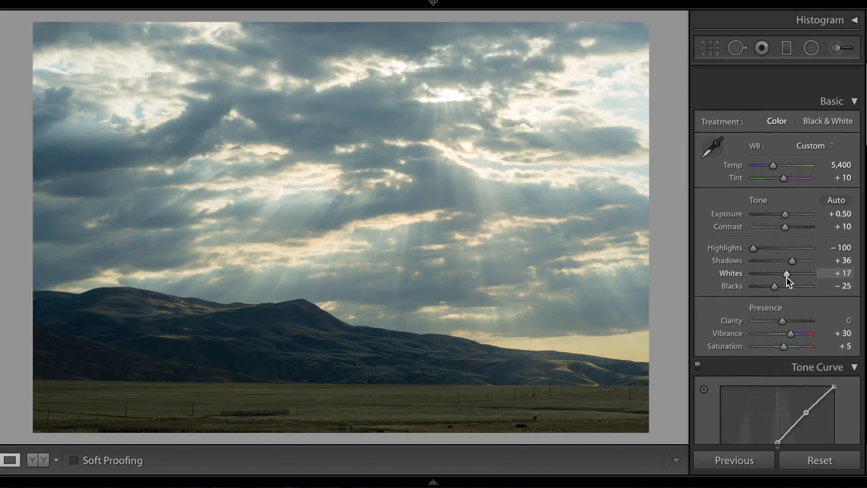
left_click(844, 198)
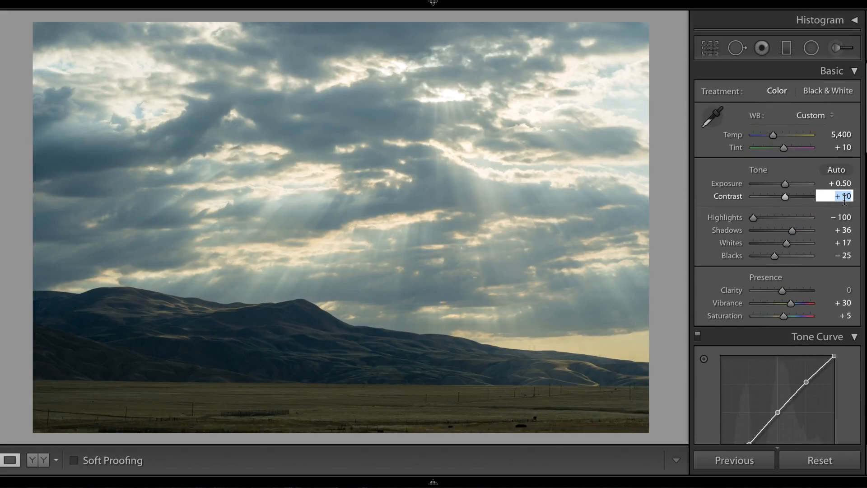
type("5")
key("Return")
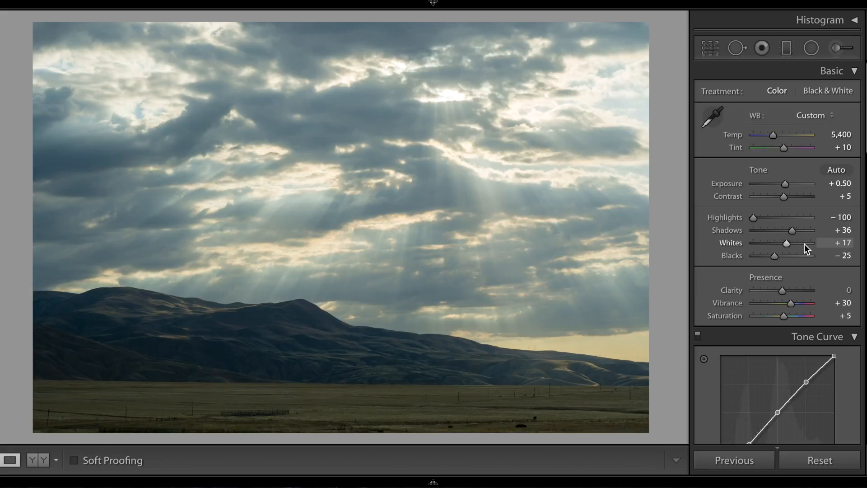
Compare Exposure values of 0.6 and 0.7 and keep the photo's Exposure at +0.70
left_click(842, 185)
type("0.7")
key("Return")
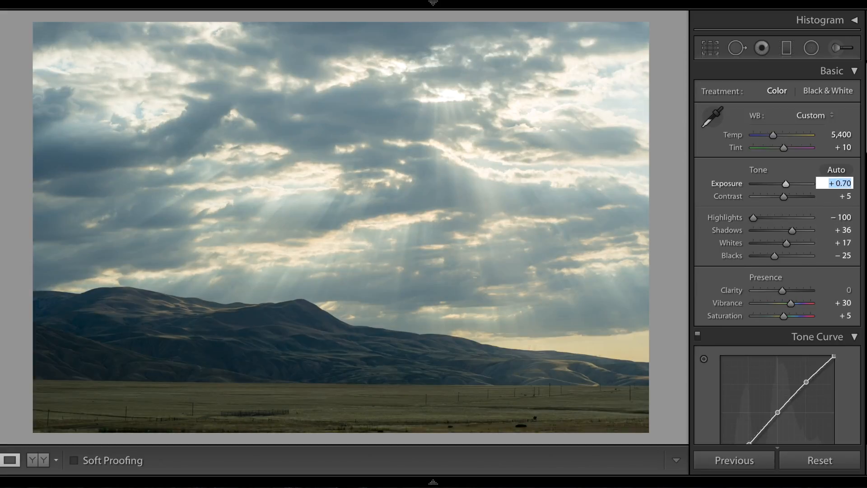
type("0.6")
key("Return")
type("0.7")
key("Return")
Set the Orange hue to -2 in the HSL adjustments
scroll(796, 270, "down", 5)
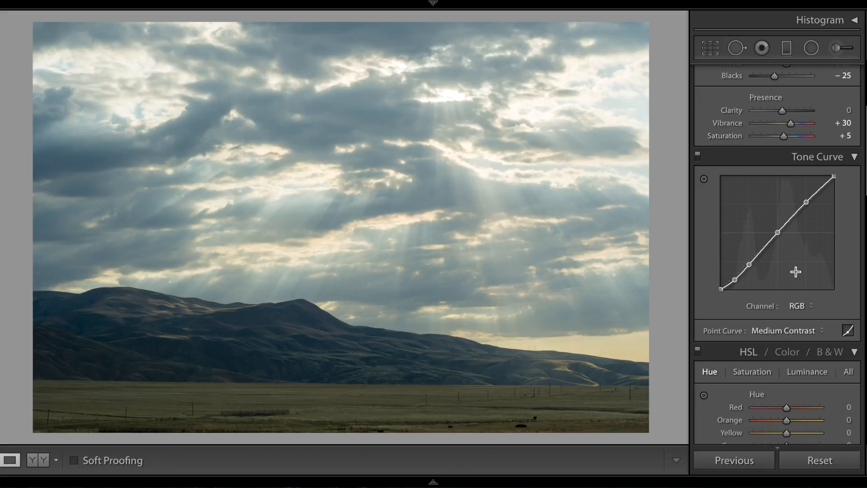
scroll(795, 271, "down", 4)
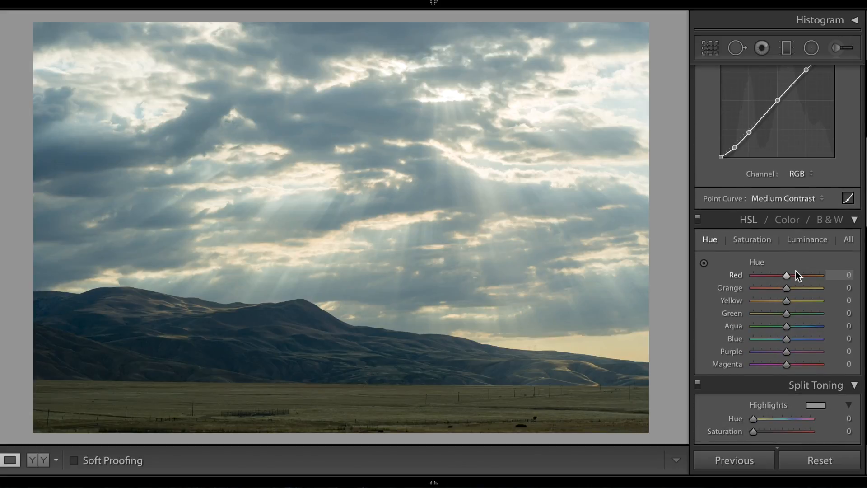
left_click(847, 289)
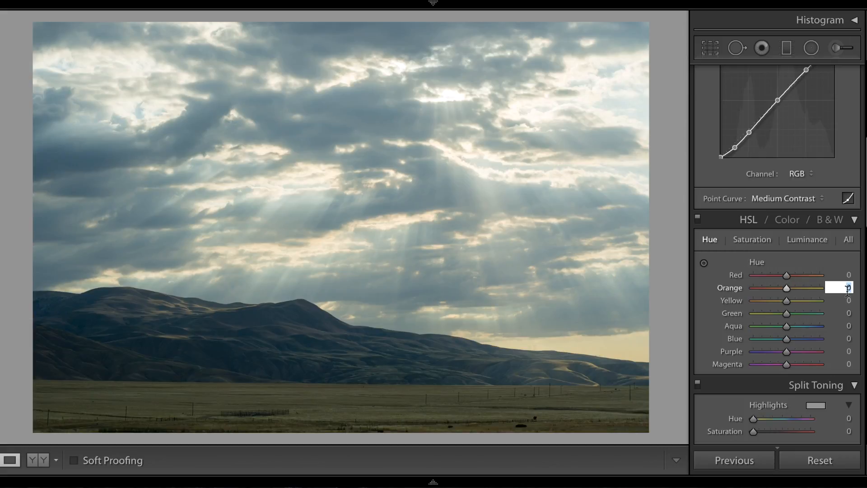
key("Down")
key("Down")
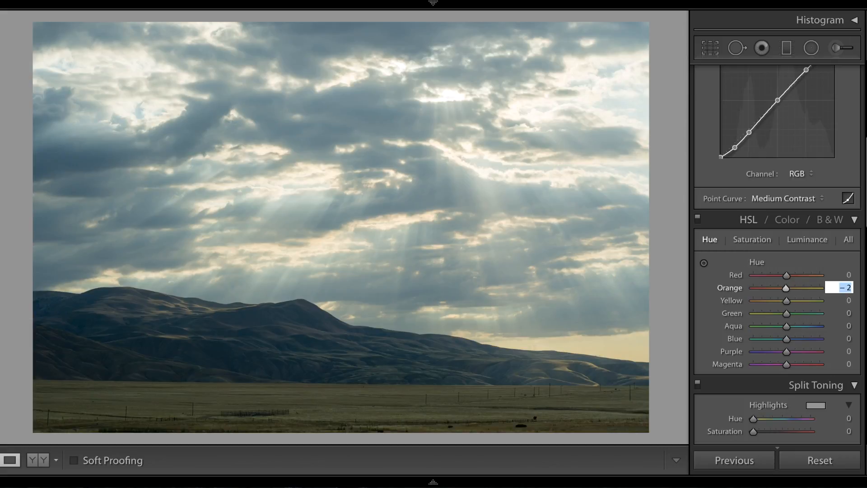
Set the Green hue to +2 and the Aqua hue to +5 in the HSL adjustments
left_click(846, 325)
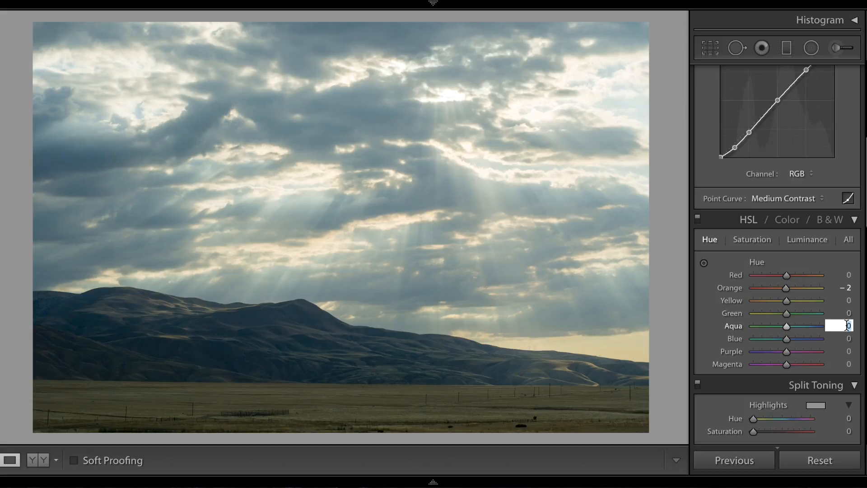
left_click(847, 315)
type("2")
left_click(848, 327)
type("2")
key("Return")
type("4")
key("Return")
Set the Blue hue to +3 in the HSL adjustments
left_click(848, 339)
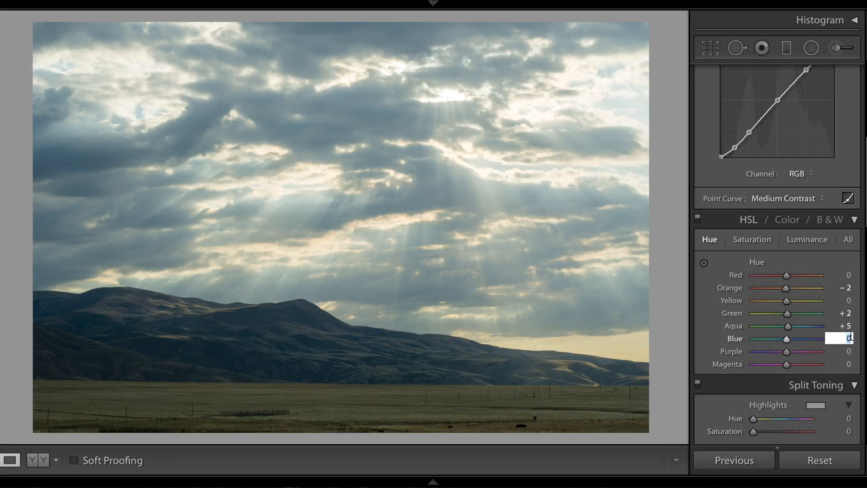
type("1")
key("Return")
key("Up")
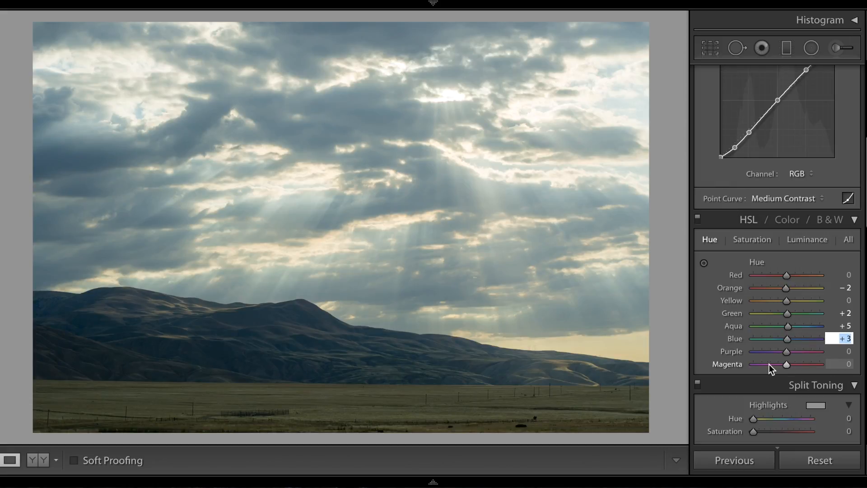
Toggle the Split Toning adjustments off and on to compare the photo
left_click(697, 384)
left_click(697, 384)
left_click(698, 385)
left_click(697, 385)
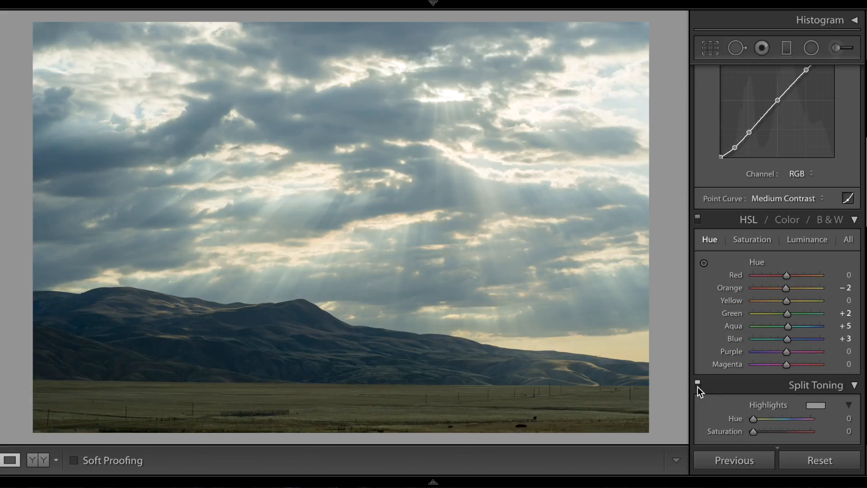
Set the Split Toning highlights Hue to 46, using a Saturation of 57 to judge the warm tint
scroll(725, 340, "down", 4)
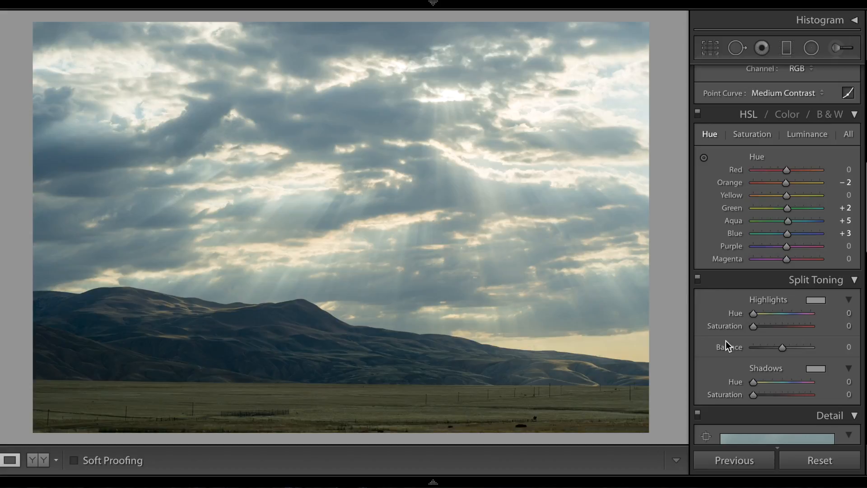
left_click(759, 314)
left_click(786, 326)
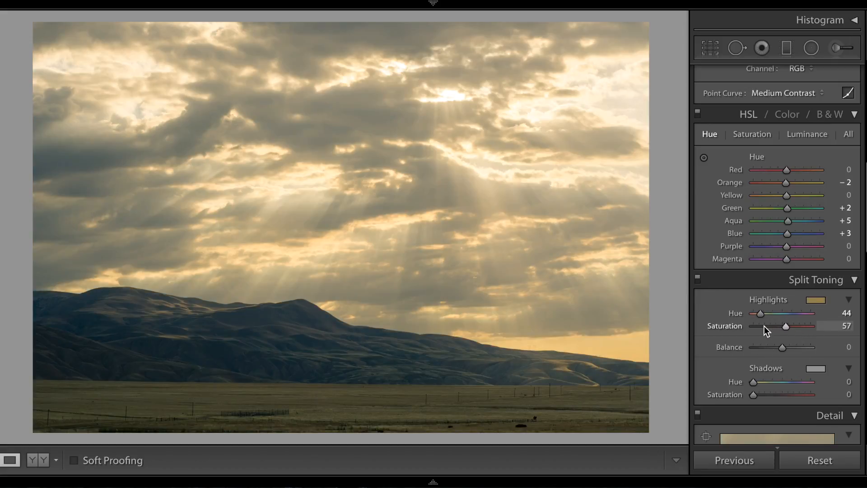
left_click(761, 311)
left_click_drag(760, 311, 763, 313)
left_click(847, 313)
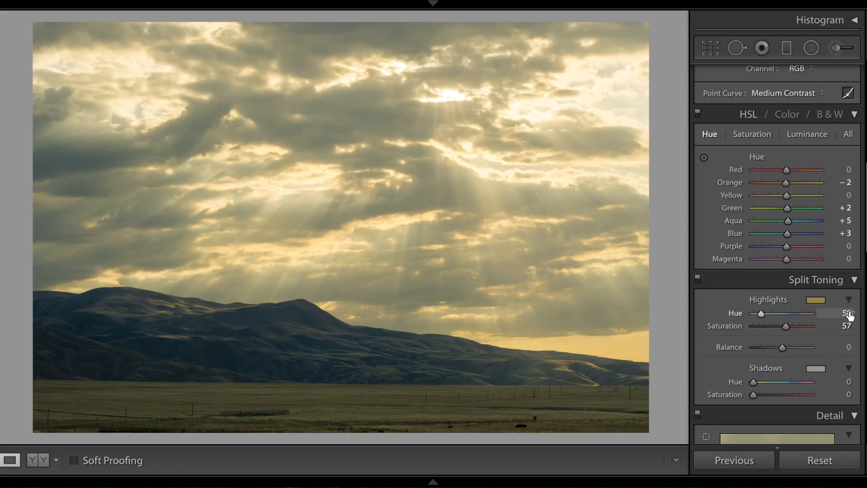
key("Down")
key("Down")
key("Down")
key("Down")
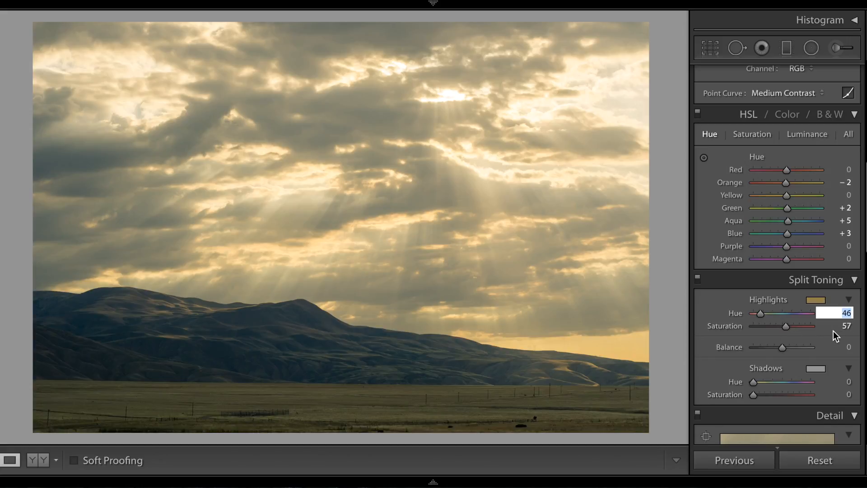
Reduce the Split Toning highlights Saturation to 10
left_click(851, 325)
type("10")
key("Return")
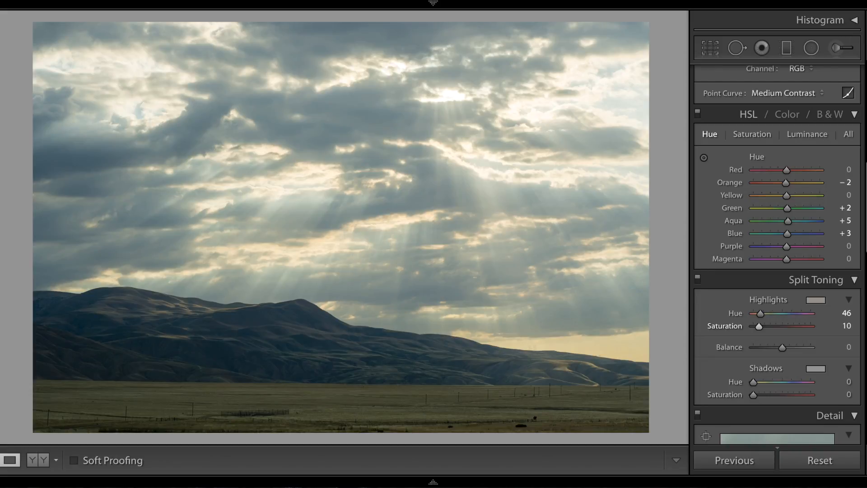
Set the Split Toning shadows Hue to 273, using a Saturation of 57 to judge the purple tint
left_click(786, 397)
left_click_drag(771, 381, 796, 386)
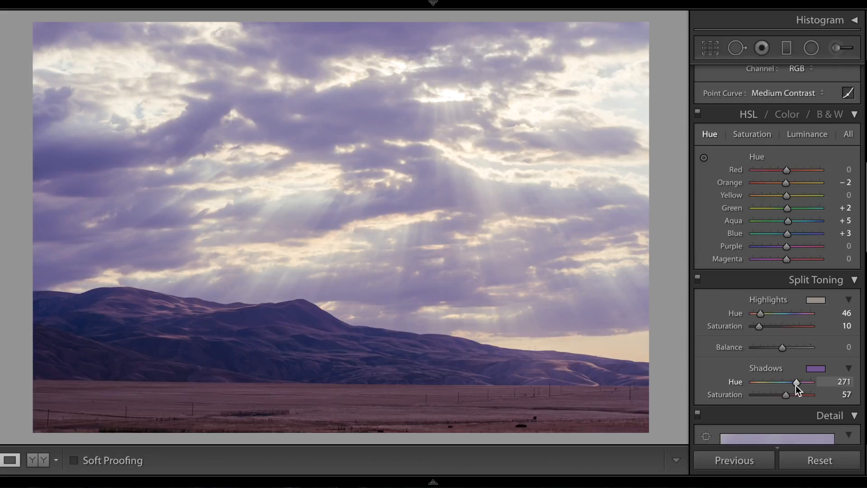
left_click(835, 385)
key("Up")
key("Up")
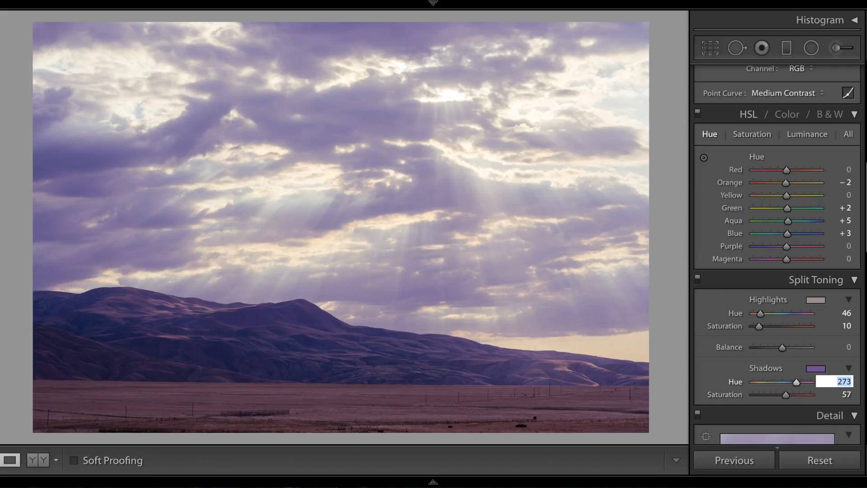
key("Up")
key("Down")
Reduce the Split Toning shadows Saturation to 15
left_click(847, 394)
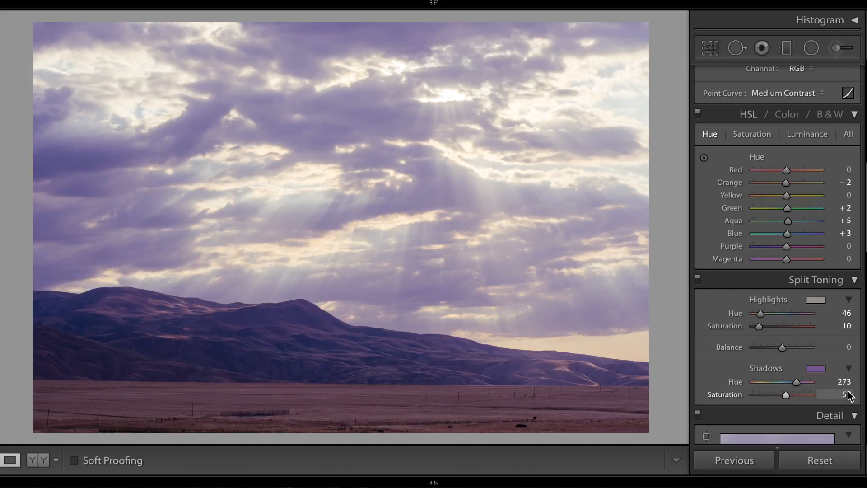
type("15")
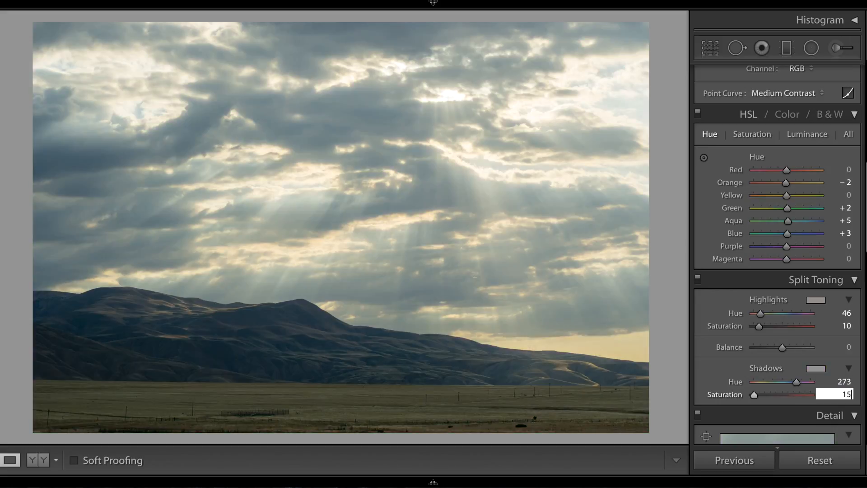
key("Return")
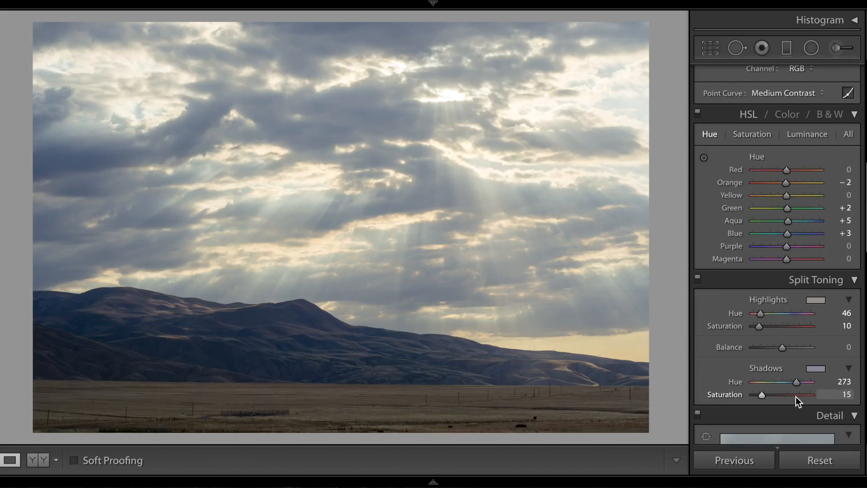
Set the Sharpening Amount to 85 in the Detail adjustments
scroll(796, 397, "down", 5)
left_click(832, 389)
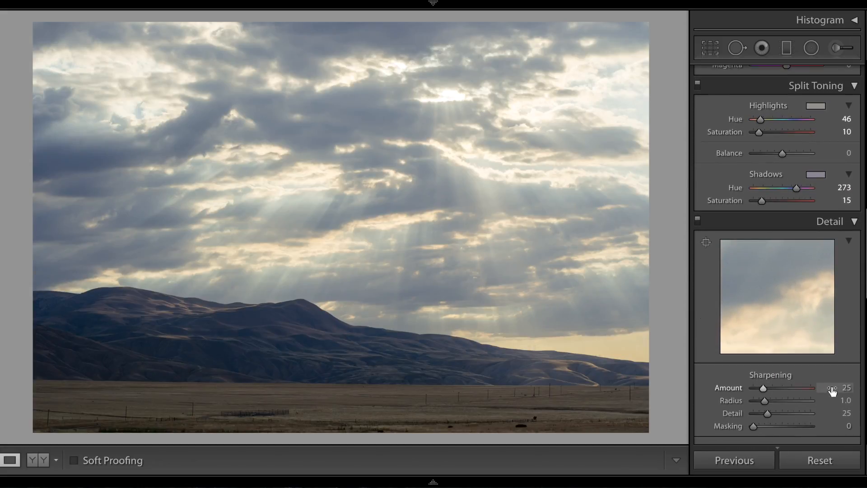
type("85")
key("Return")
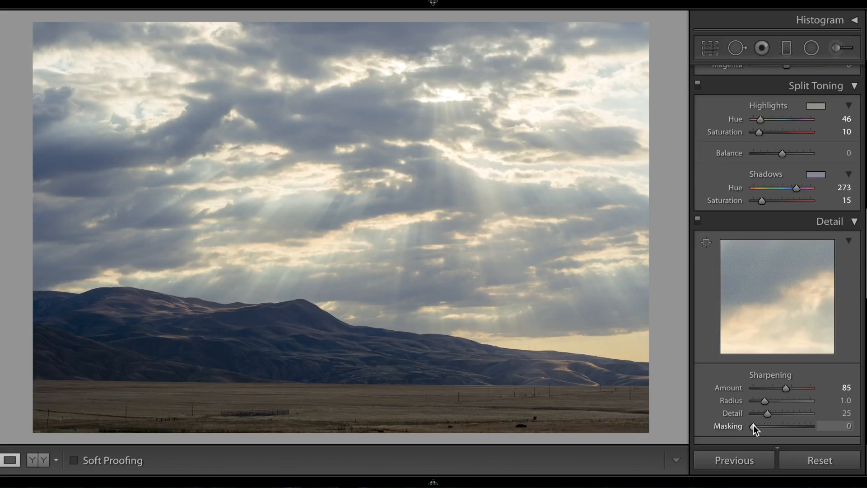
Raise the Sharpening Masking to 30, undoing the first attempt
left_click_drag(753, 425, 768, 419)
key("ctrl+z")
left_click_drag(769, 429, 772, 428)
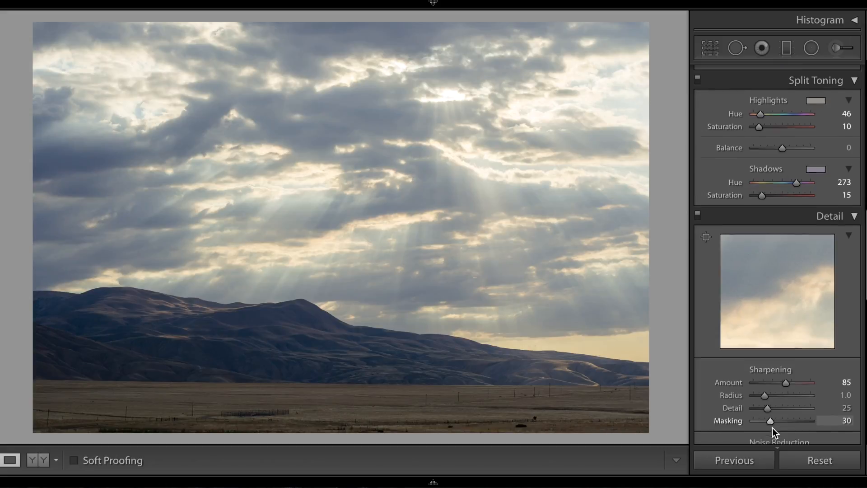
Turn on Remove Chromatic Aberration and Enable Profile Corrections in the lens corrections
scroll(772, 427, "down", 3)
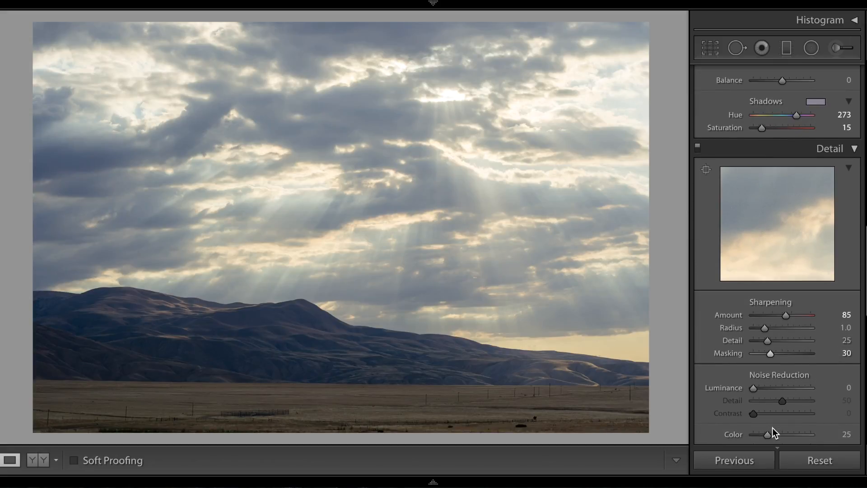
scroll(772, 427, "down", 6)
left_click(705, 389)
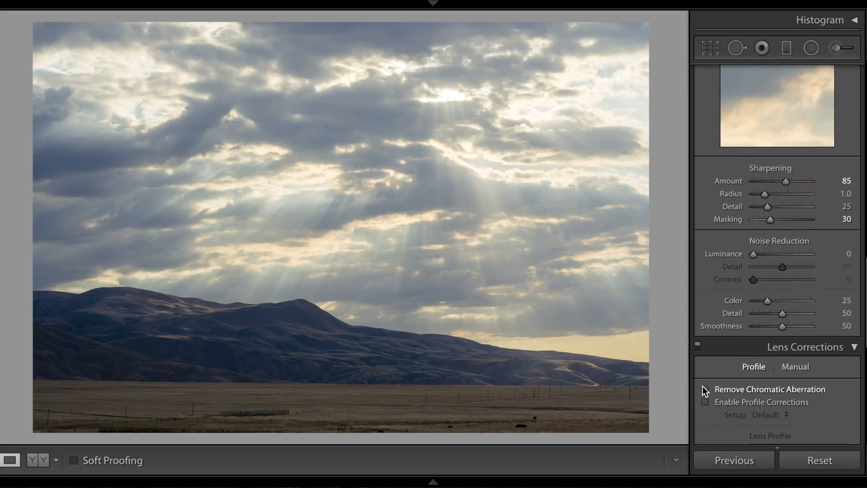
left_click(705, 401)
Set the Post-Crop Vignetting Amount to -10 after comparing it with -5
scroll(758, 362, "down", 14)
scroll(758, 362, "down", 3)
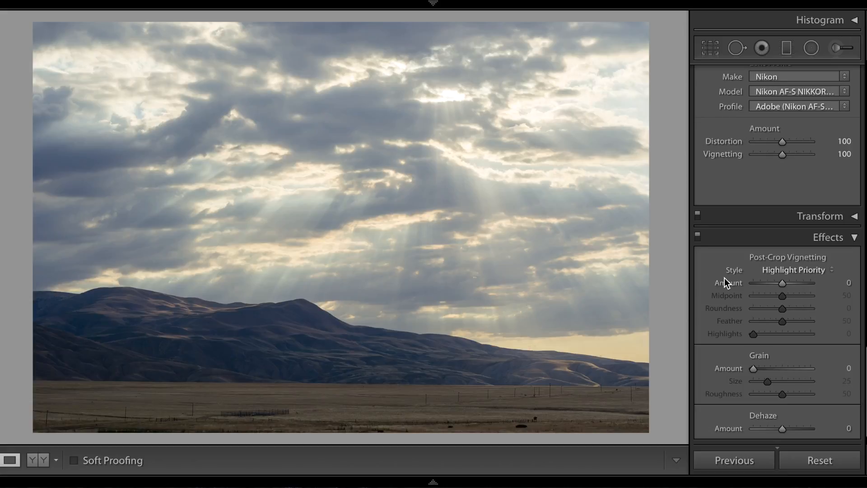
key("minus")
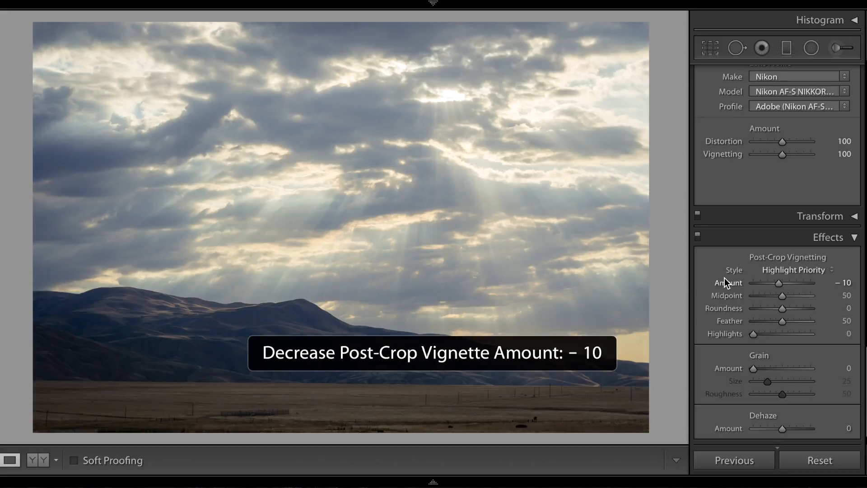
key("plus")
key("minus")
key("plus")
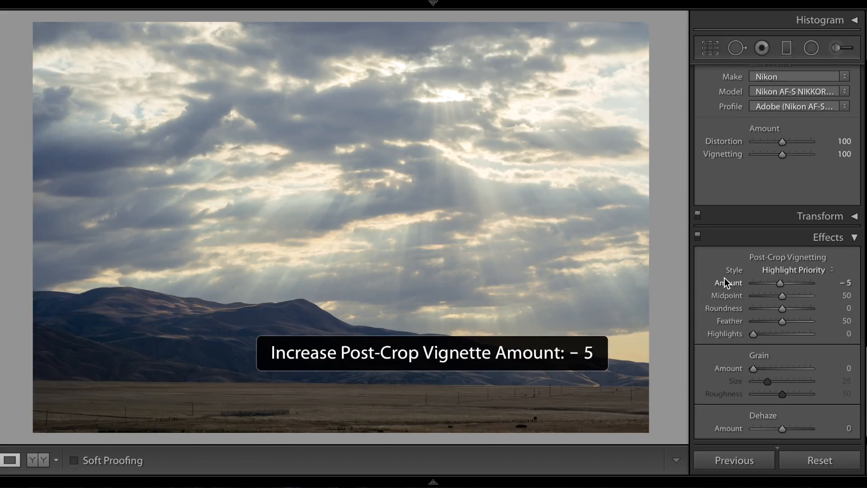
key("minus")
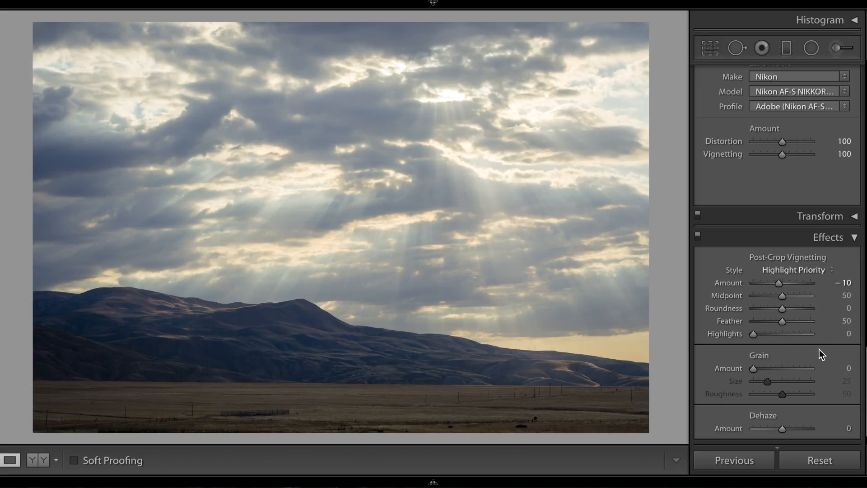
Increase the Dehaze Amount by one increment in the Effects adjustments
scroll(787, 394, "down", 1)
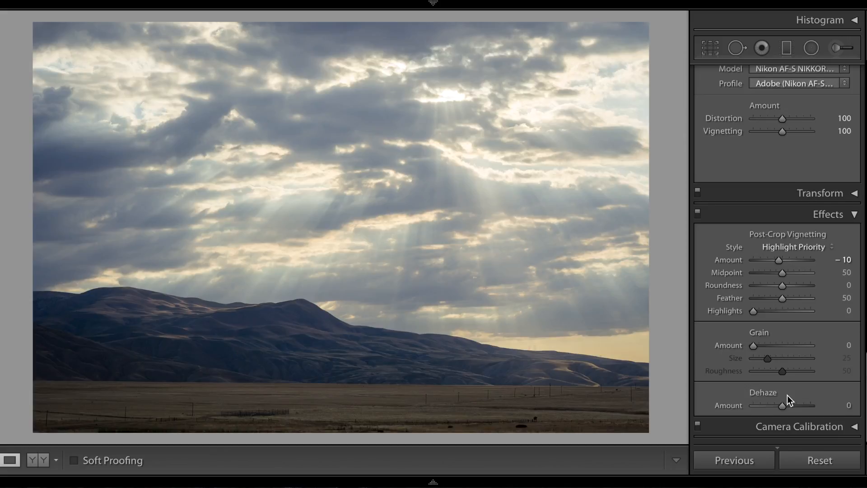
left_click(848, 406)
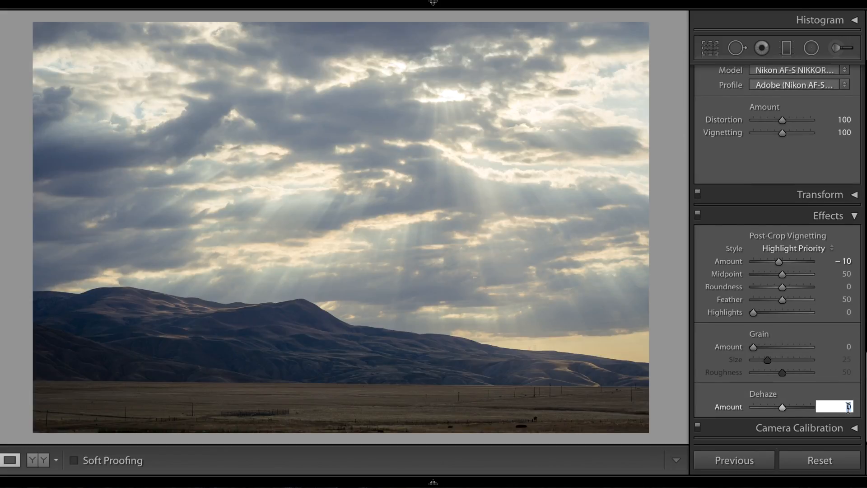
left_click(739, 405)
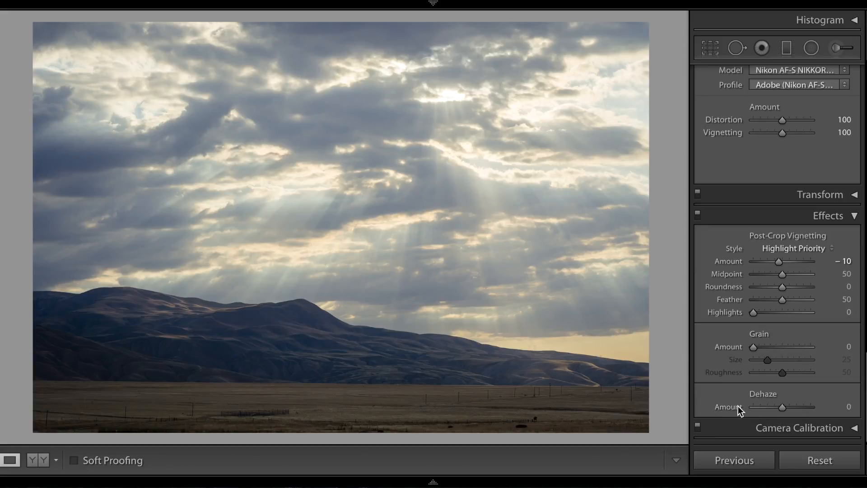
key("plus")
Draw a graduated filter over the sky, angled along the mountain slope and ending near the ridge, and set its Temp to -2
left_click(786, 48)
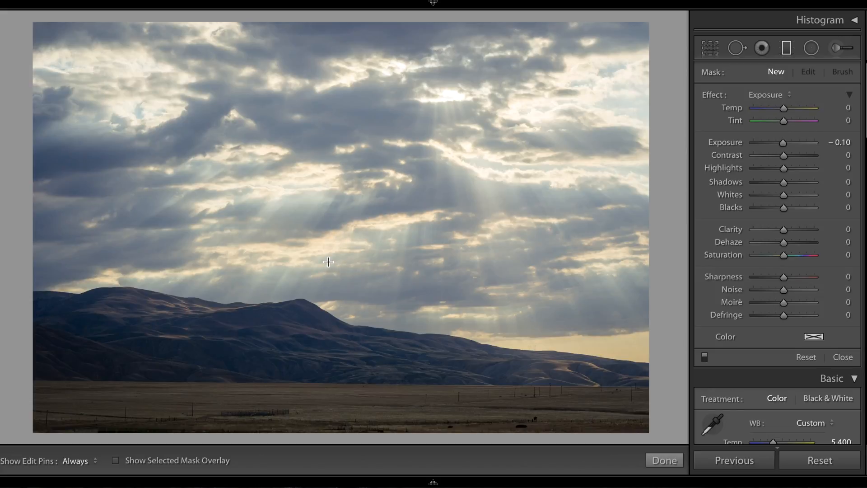
left_click_drag(327, 261, 321, 316)
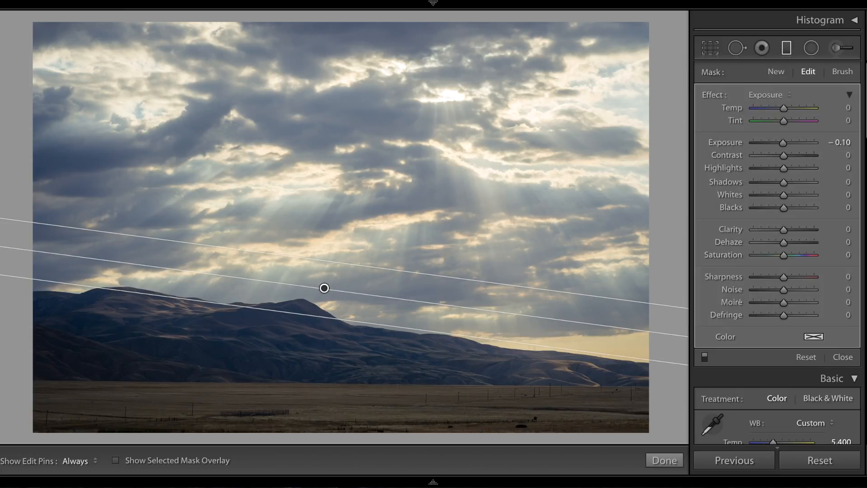
left_click(844, 107)
type("-2")
key("Return")
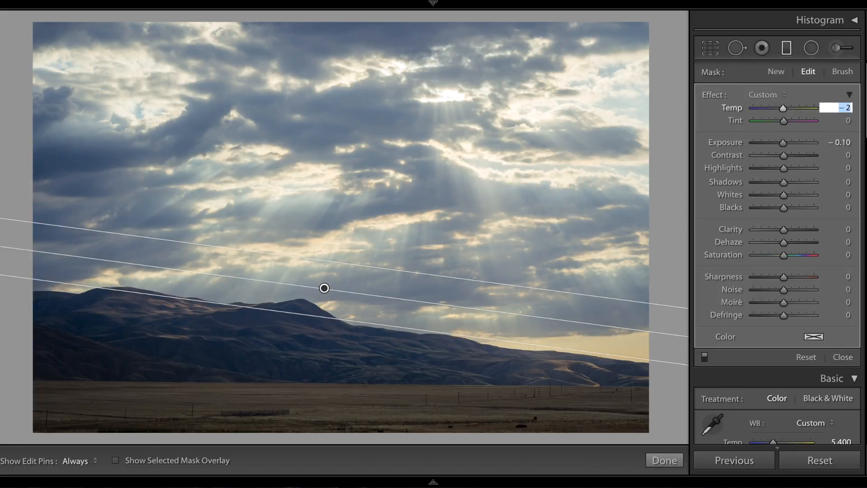
Set the sky graduated filter's Exposure to -0.20
left_click(843, 141)
type("-0.2")
key("Return")
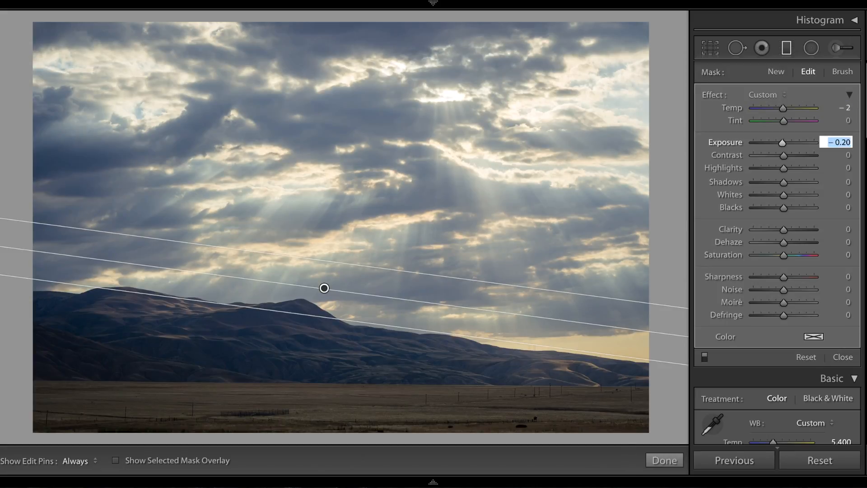
Raise the sky graduated filter's Highlights to 10
left_click(843, 169)
key("Up")
key("Up")
key("Up")
key("Up")
key("Up")
key("Up")
key("Up")
key("Up")
key("Up")
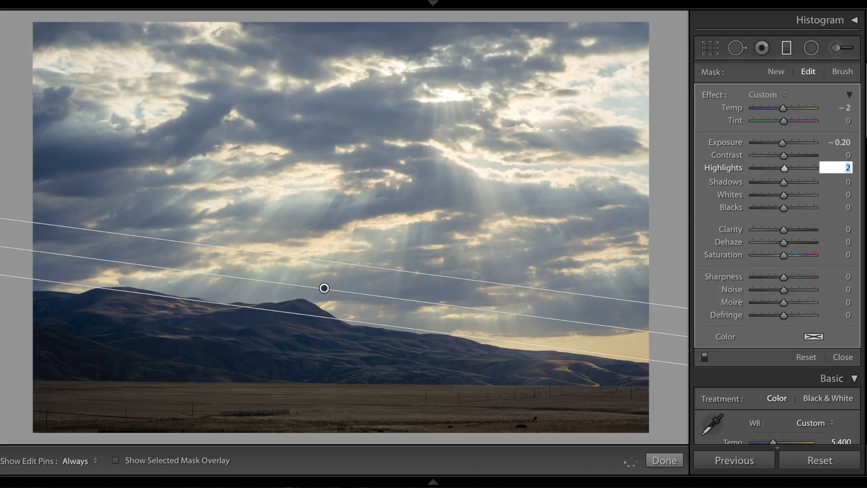
key("Up")
Lower the sky graduated filter's Shadows to -10
key("Tab")
key("Down")
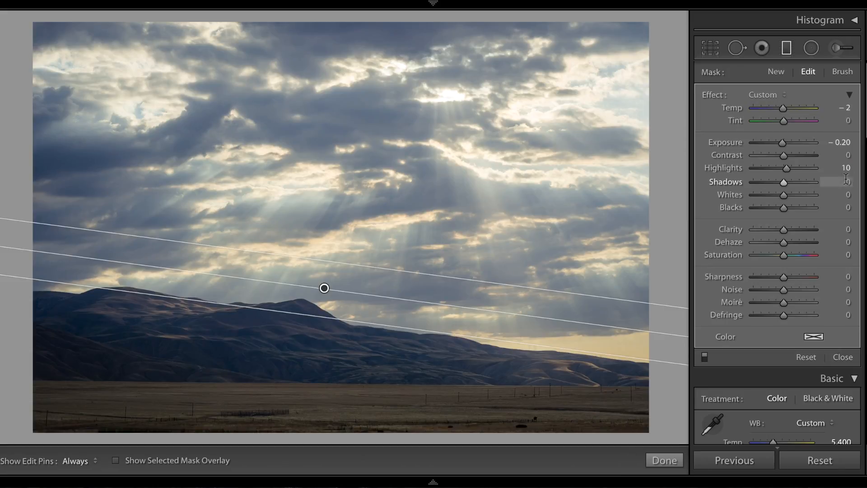
key("Down")
key("Down")
key("Down")
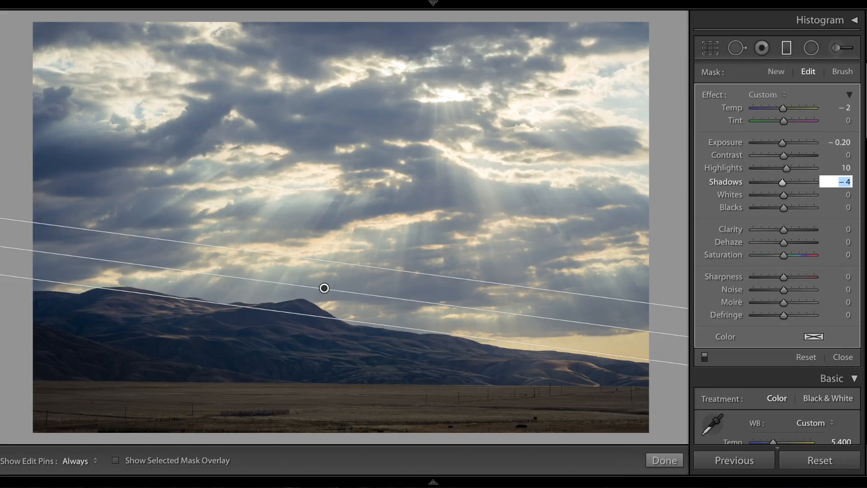
key("Down")
key("Down")
key("Down")
key("Down")
key("Down")
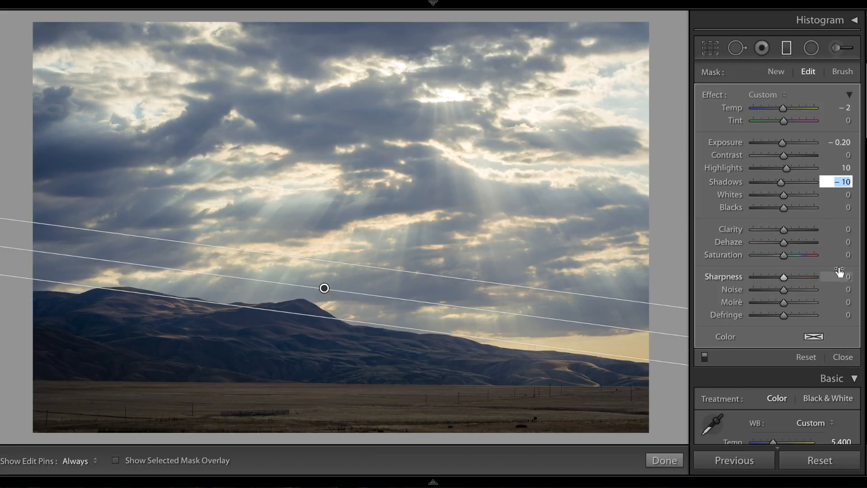
Try Clarity values of 5 and 57 on the sky graduated filter
left_click(846, 230)
key("Up")
key("Up")
key("Up")
key("Up")
key("Up")
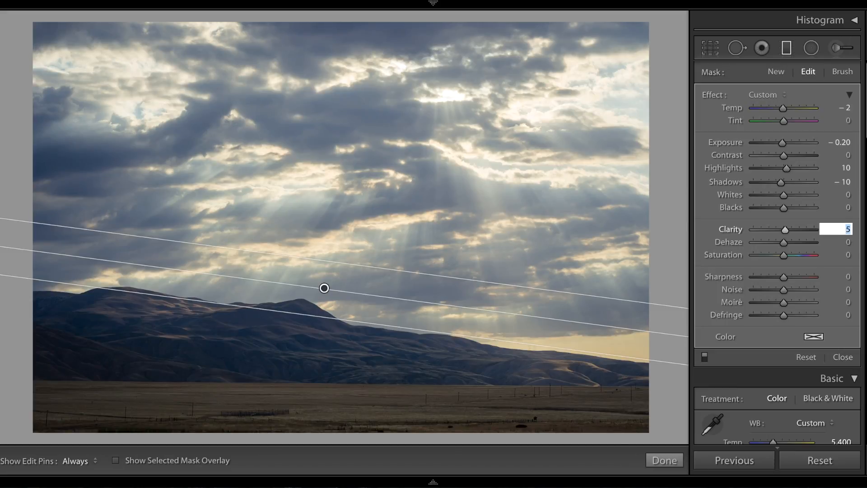
left_click(800, 230)
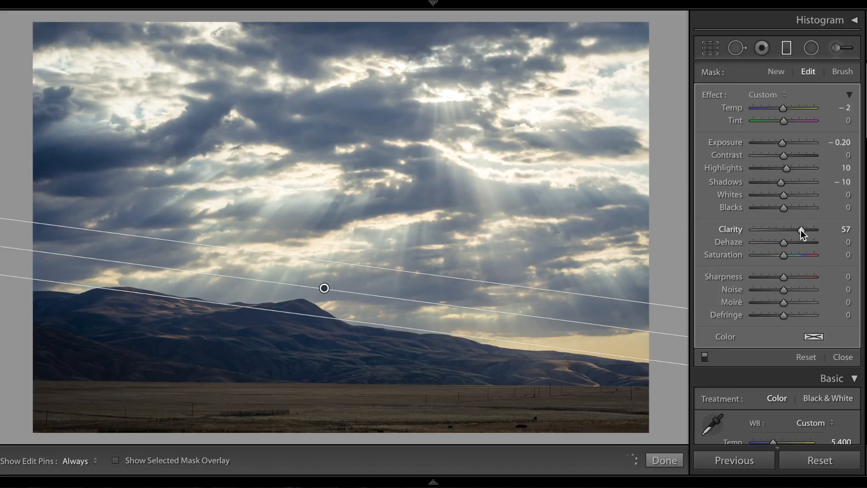
Set the sky graduated filter's Clarity to 15
left_click(842, 229)
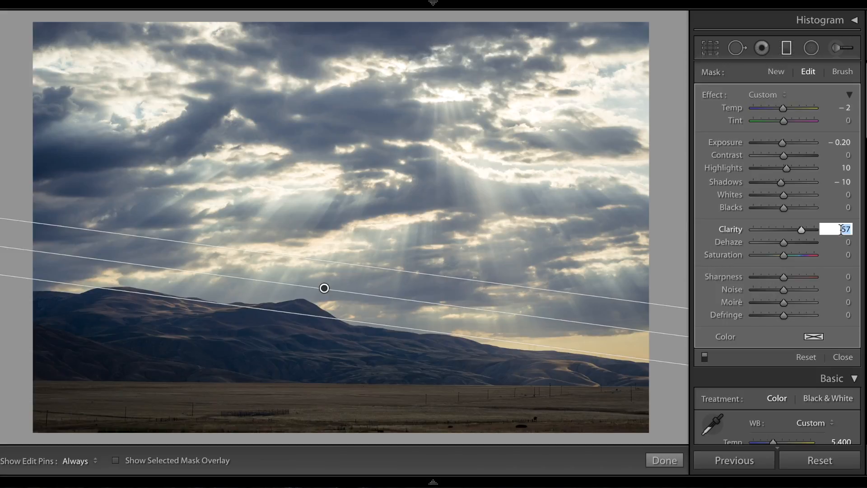
key("Down")
key("Down")
key("Down")
key("Down")
key("Down")
key("Down")
key("Down")
key("Down")
key("Down")
key("Down")
key("Down")
key("Down")
key("Down")
key("Down")
key("Down")
key("Down")
key("Down")
key("Down")
key("Down")
key("Down")
key("Down")
key("Down")
key("Down")
key("Down")
key("Down")
key("Down")
key("Down")
key("Down")
key("Down")
key("Down")
key("Down")
key("Down")
key("Down")
key("Down")
key("Down")
key("Down")
key("Down")
key("Down")
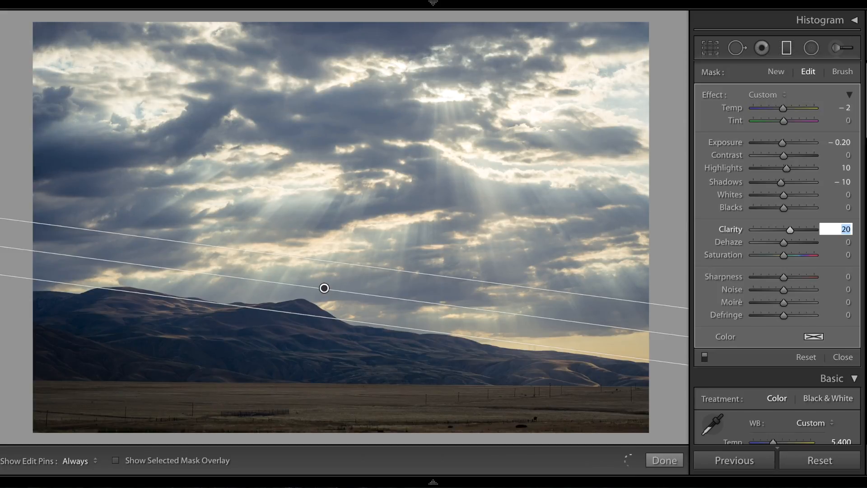
key("Down")
key("Down")
key("Down")
key("Return")
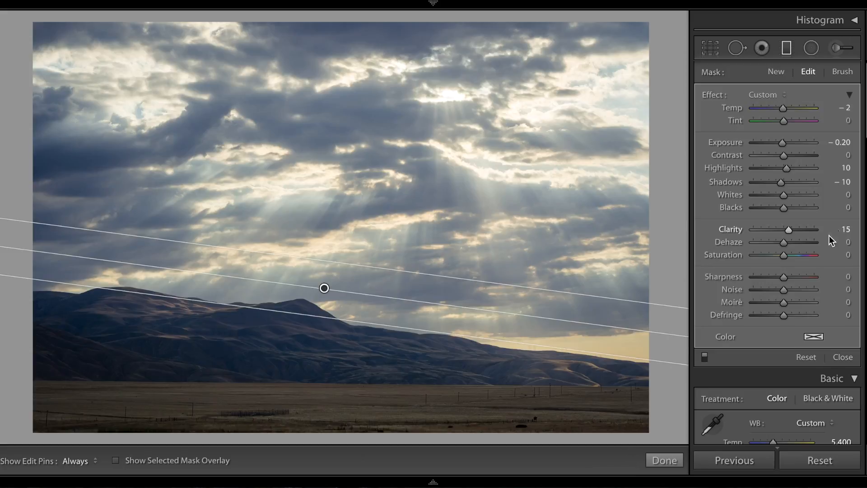
Toggle the graduated filter off and on to compare the sky, and close the filter tool with the effect enabled
left_click(704, 360)
left_click(704, 360)
left_click(704, 360)
left_click(704, 361)
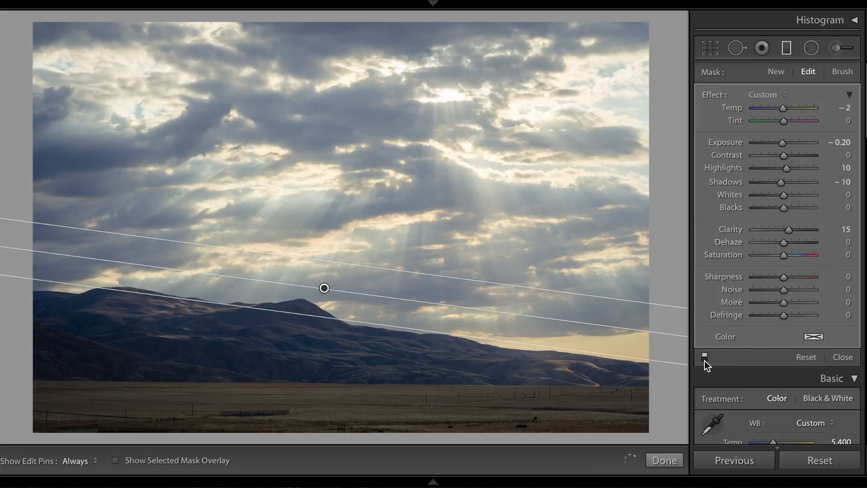
left_click(704, 360)
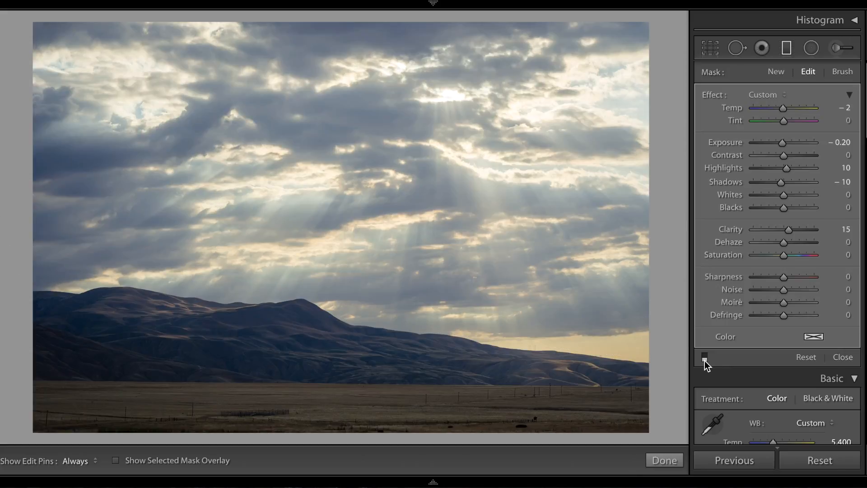
left_click(704, 361)
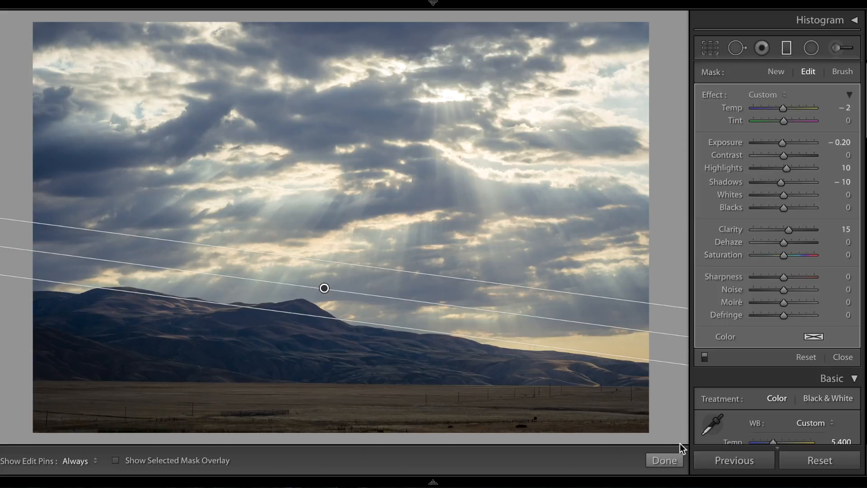
left_click(665, 460)
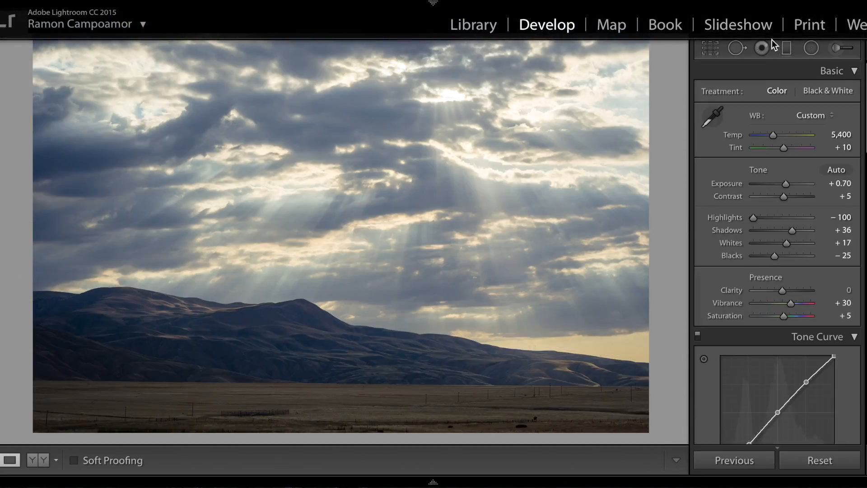
Add a second graduated filter over the hills and plain, angled along the mountain slope, and set its Temp to 7
left_click(786, 51)
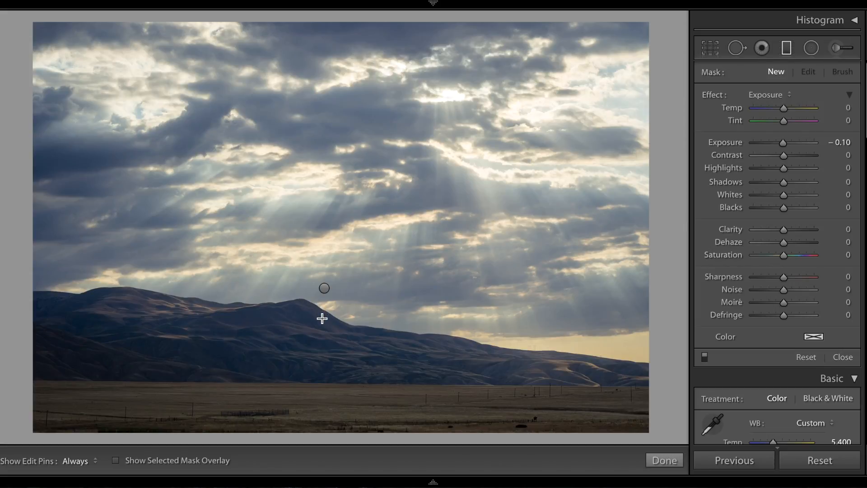
mouse_move(321, 316)
left_mouse_down()
mouse_move(329, 266)
mouse_move(326, 312)
left_mouse_up()
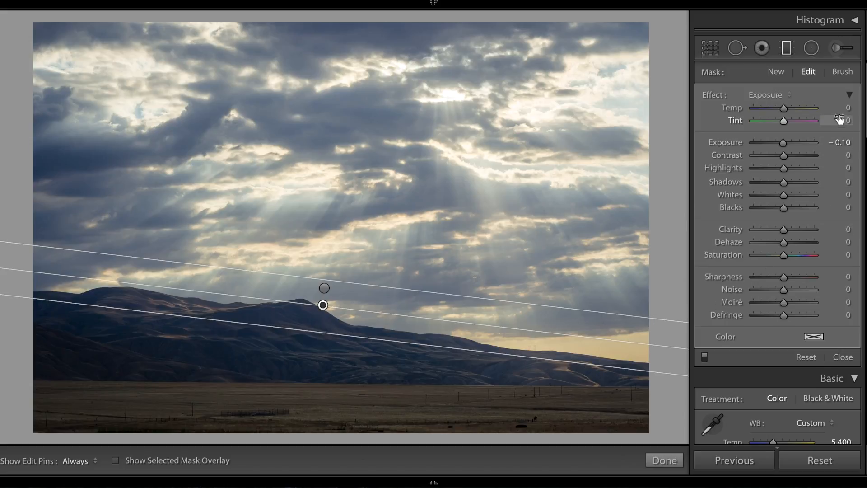
left_click(849, 108)
key("Up")
key("Up")
key("Up")
key("Up")
key("Up")
key("Up")
key("Up")
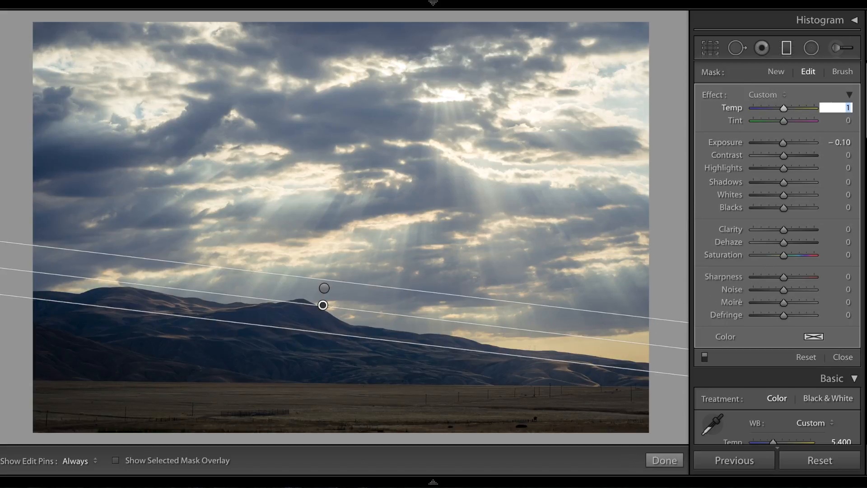
Raise the foreground graduated filter's Exposure to 1.00
left_click(843, 144)
key("Up")
key("Up")
key("Up")
key("Up")
key("Up")
key("Up")
key("Up")
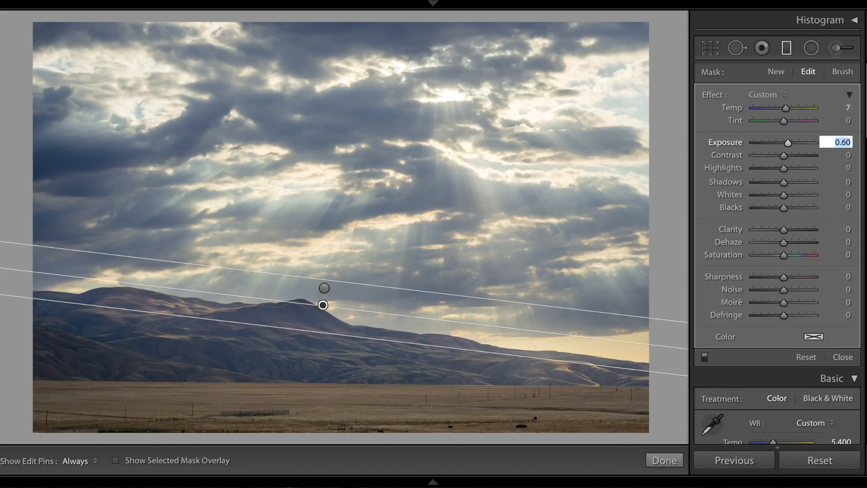
key("Up")
key("Up")
key("Up")
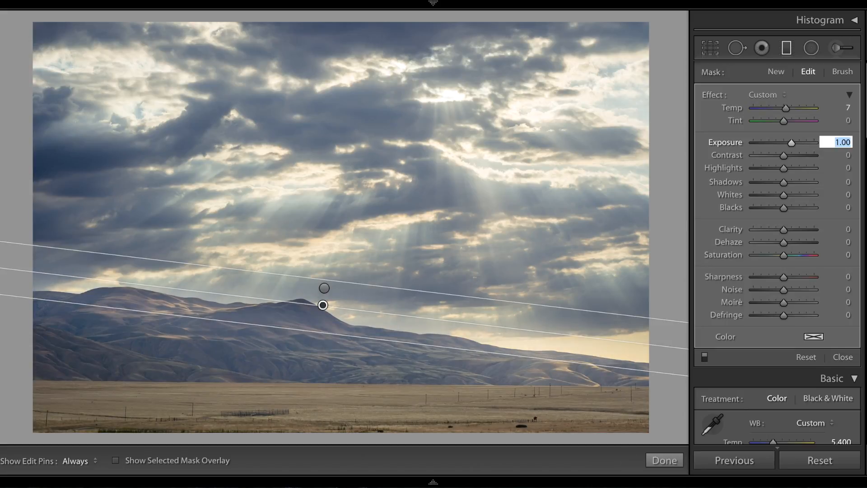
Warm the foreground graduated filter, trying Temp 26 and settling on 20
left_click(846, 108)
key("Up")
key("Up")
key("Up")
key("Up")
key("Up")
key("Up")
key("Up")
key("Up")
key("Up")
key("Up")
key("Up")
key("Up")
key("Up")
key("Up")
key("Up")
key("Up")
key("Up")
key("Up")
key("Up")
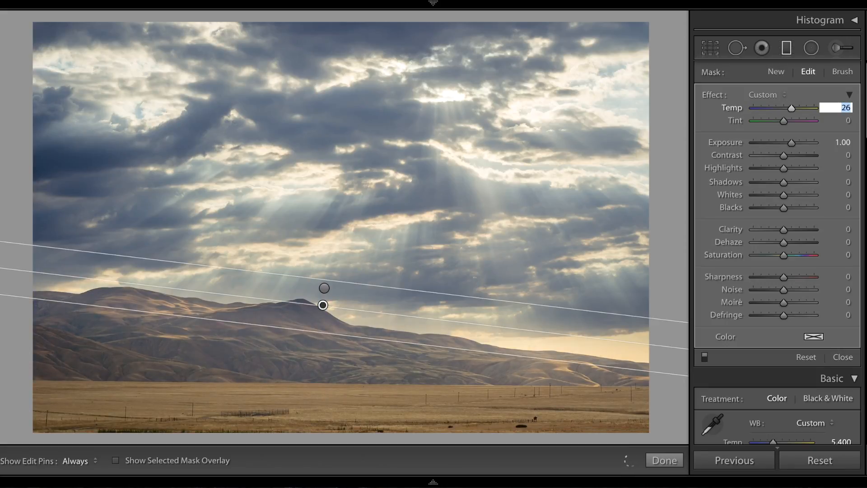
key("Down")
key("Down")
key("Down")
key("Down")
key("Down")
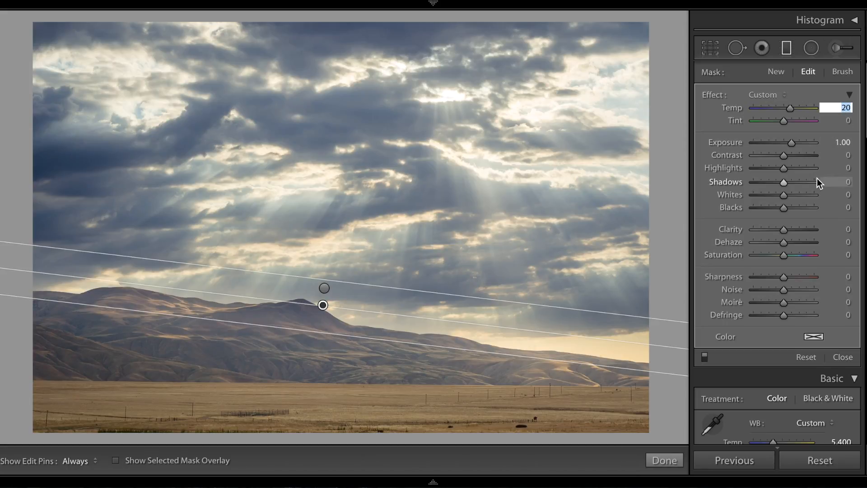
Lower the foreground graduated filter's Dehaze to a slightly negative value and finish editing the filter
left_click(844, 244)
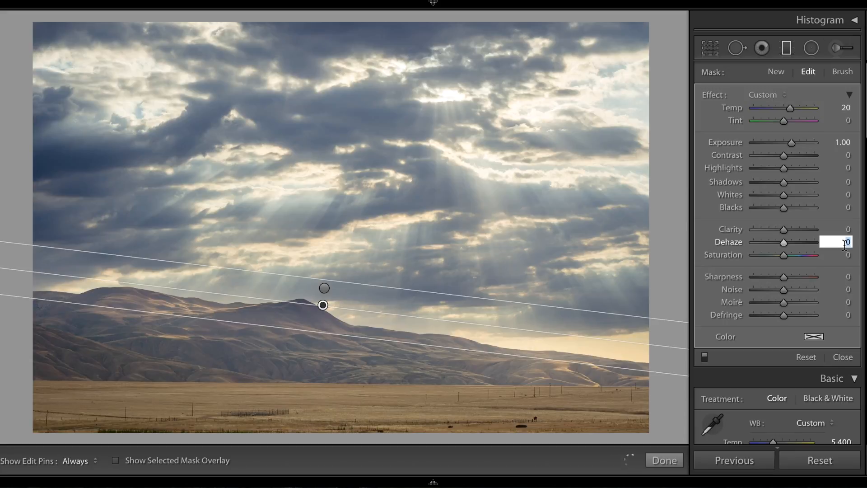
key("Down")
key("Down")
key("Down")
key("Down")
key("Up")
key("Up")
key("Up")
key("Down")
key("Down")
key("Down")
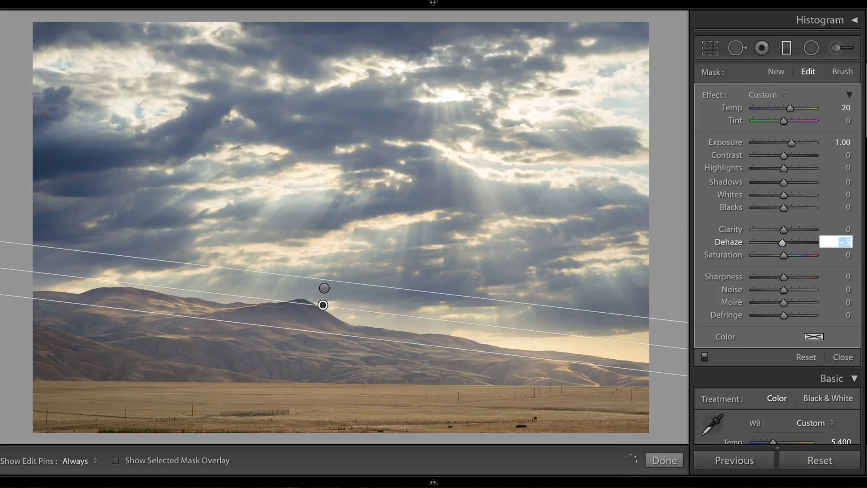
key("Return")
left_click(664, 459)
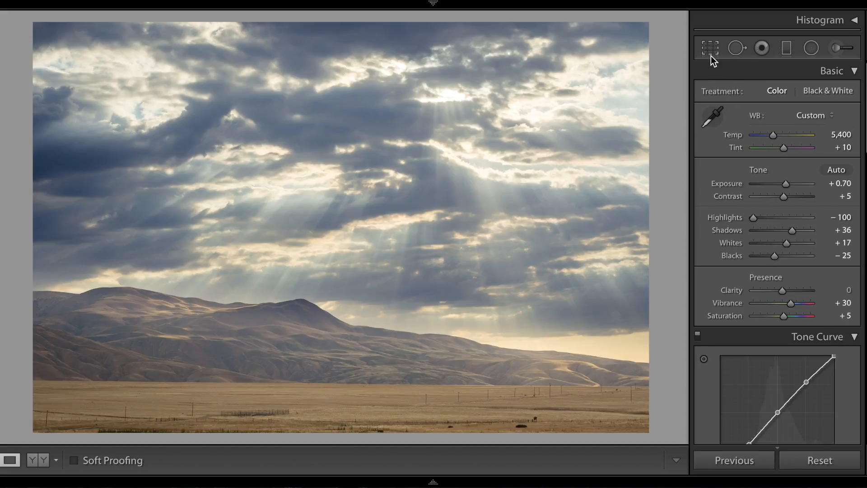
Add a wide radial filter over the mountain range, tilted along the slope and narrowed to fit the hills
left_click(811, 48)
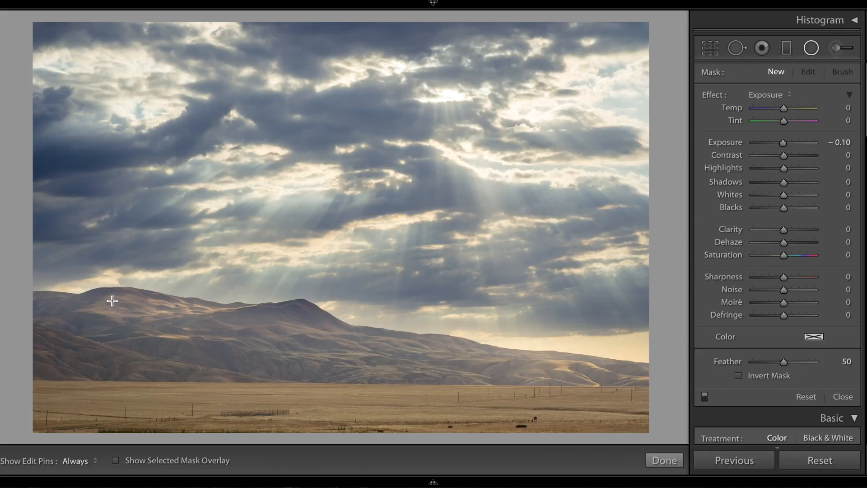
left_click_drag(113, 295, 694, 380)
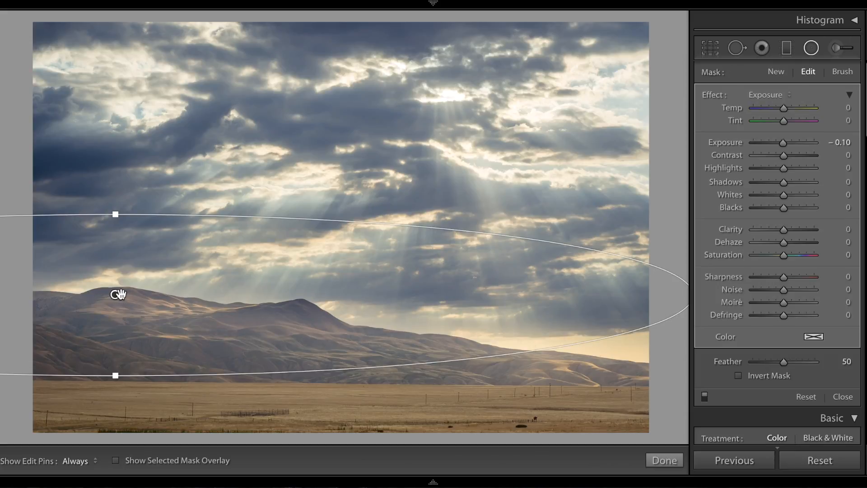
left_click_drag(116, 295, 154, 311)
left_click_drag(672, 272, 679, 298)
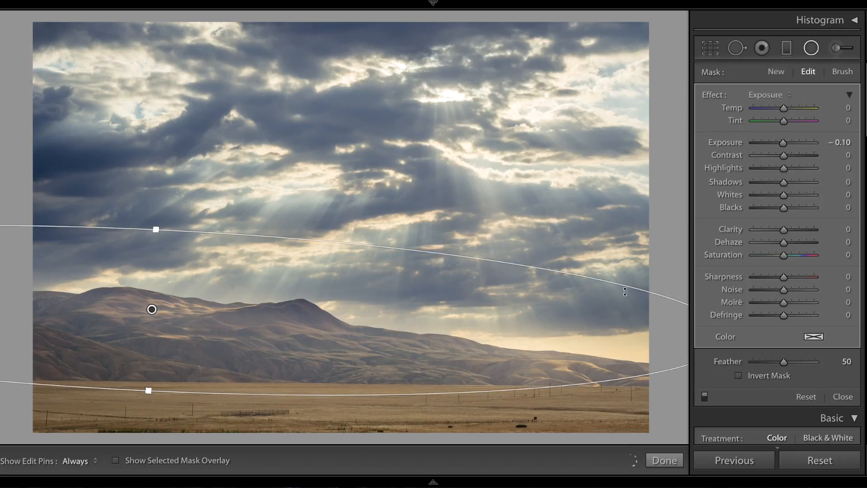
left_click_drag(158, 228, 155, 241)
left_click_drag(151, 309, 153, 323)
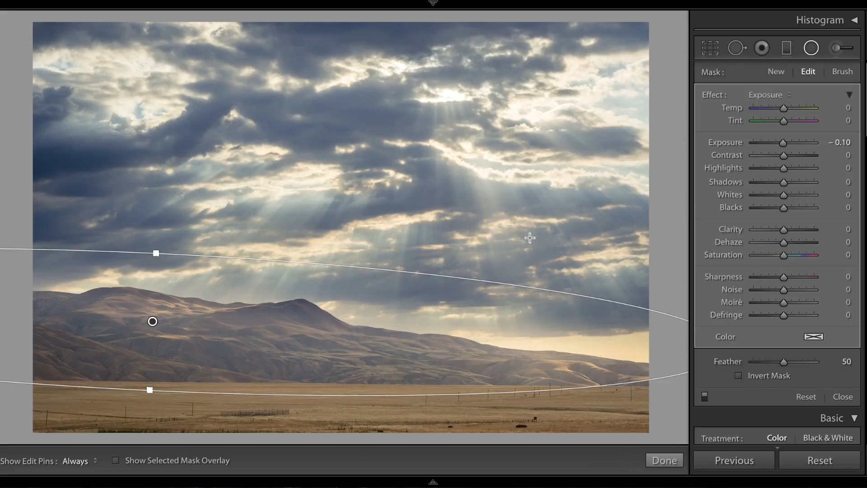
Set the mountain radial filter's Temp to 15
left_click(848, 108)
key("Up")
key("Up")
key("Up")
key("Up")
key("Up")
key("Up")
key("Up")
key("Up")
key("Up")
key("Up")
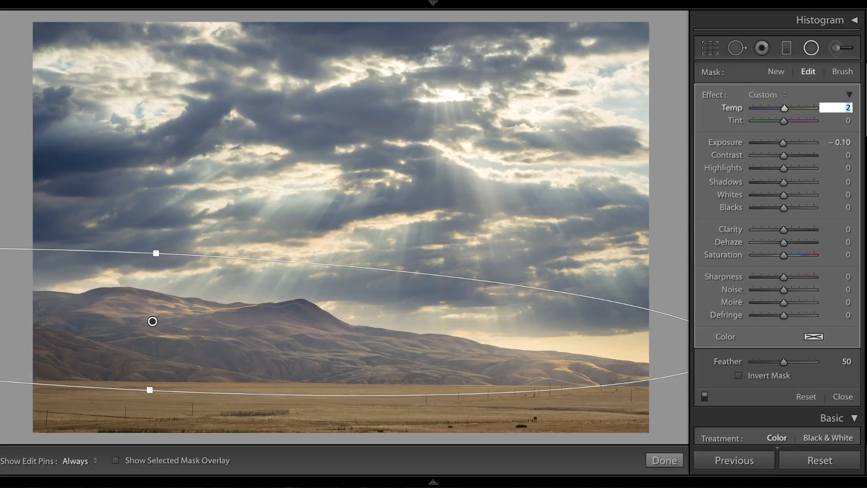
key("Up")
key("Up")
key("Up")
key("Up")
key("Up")
Set the radial filter's Exposure to 0.20 and invert its mask so it affects the mountains inside the ellipse
left_click(848, 142)
key("Up")
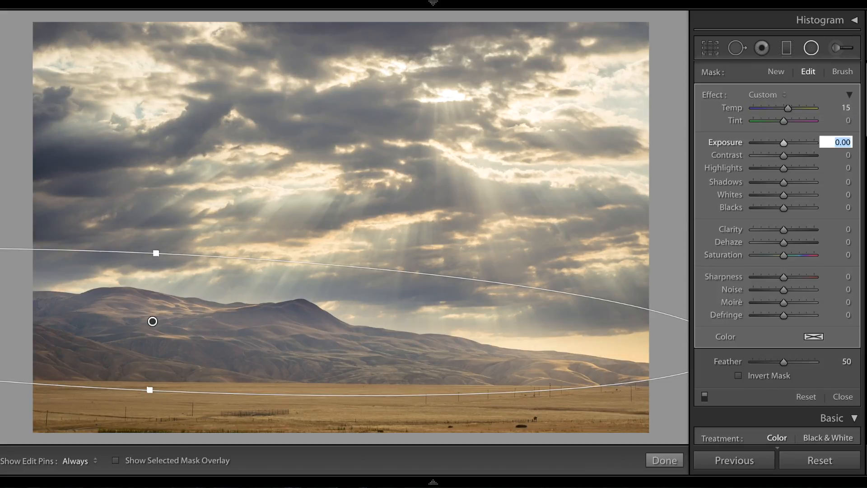
key("Up")
key("Up")
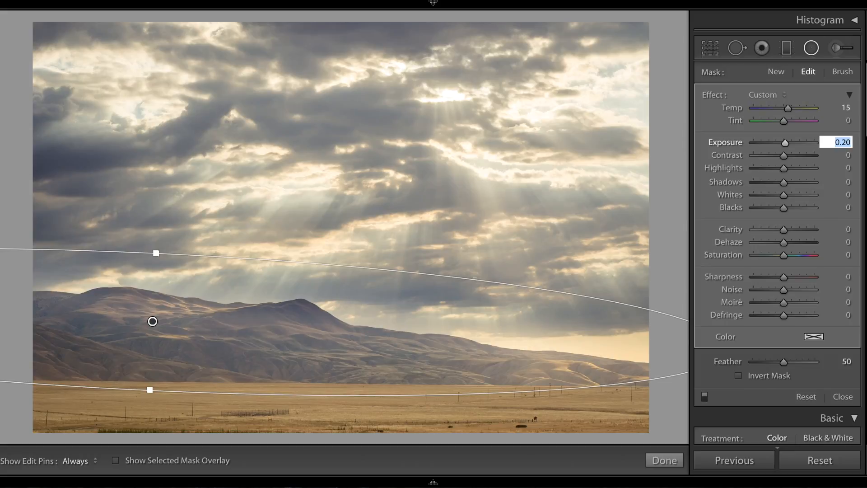
scroll(840, 218, "down", 4)
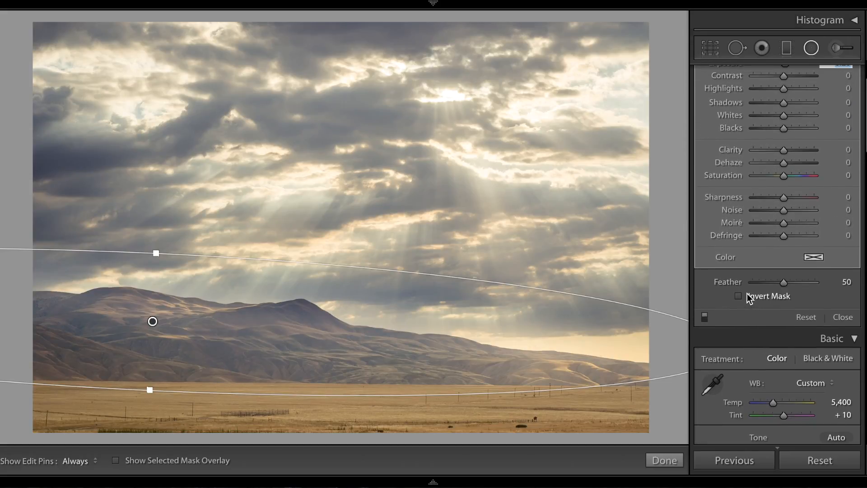
left_click(747, 298)
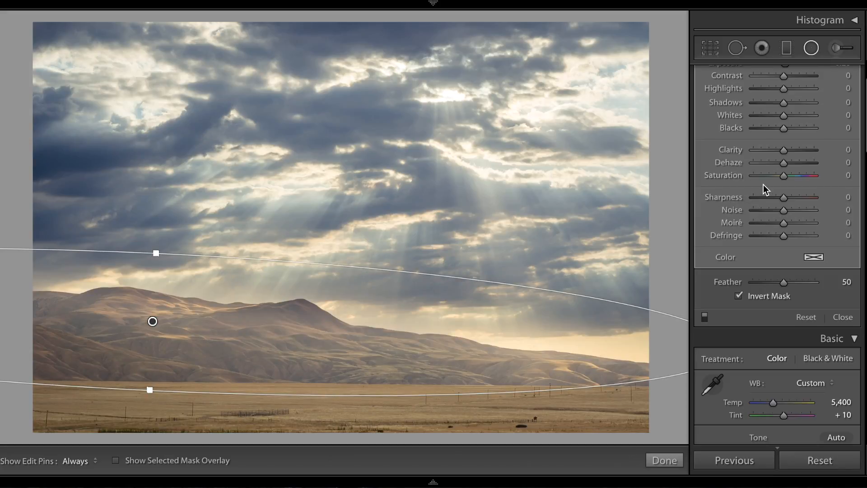
Raise the mountain radial filter's Shadows to 10
scroll(763, 188, "up", 3)
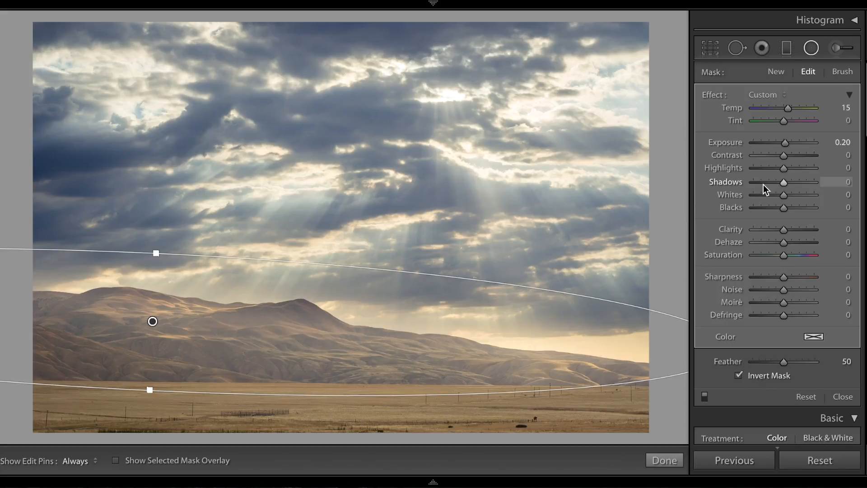
left_click(847, 182)
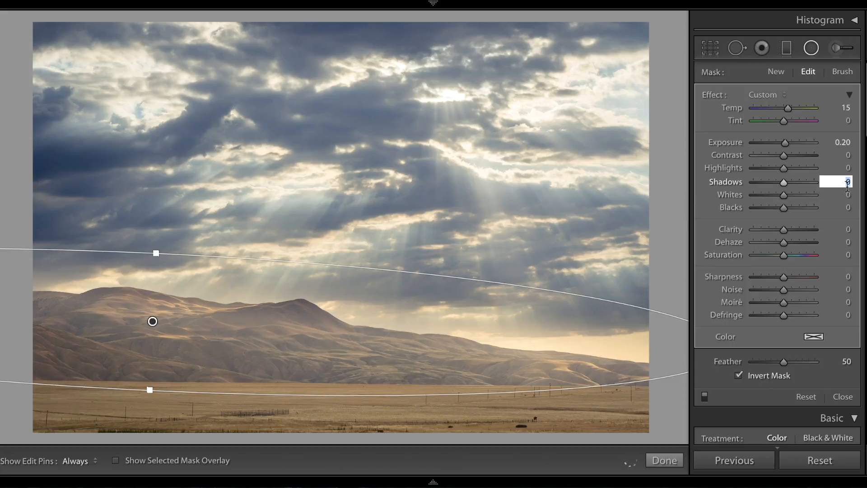
type("7")
key("Return")
key("Up")
Adjust the mountain radial filter's Blacks, trying -5 and settling on -1
key("Tab")
key("Tab")
key("Down")
key("Down")
key("Down")
key("Down")
key("Down")
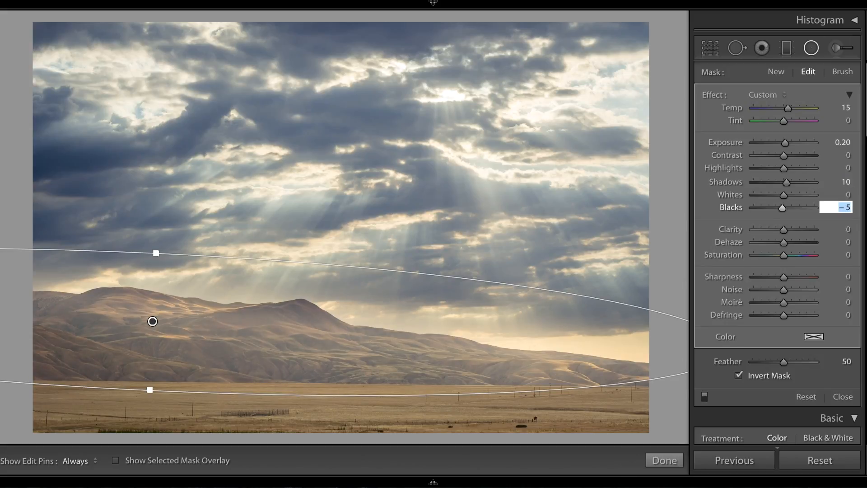
key("Up")
key("Up")
key("Up")
Increase the mountain radial filter's Dehaze to 9
left_click(846, 242)
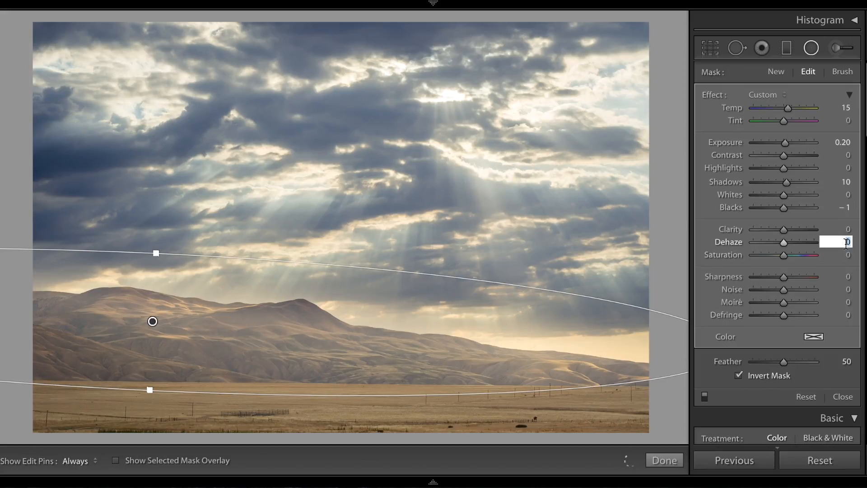
key("Up")
key("Up")
key("Up")
key("Up")
key("Up")
key("Up")
key("Up")
key("Up")
key("Up")
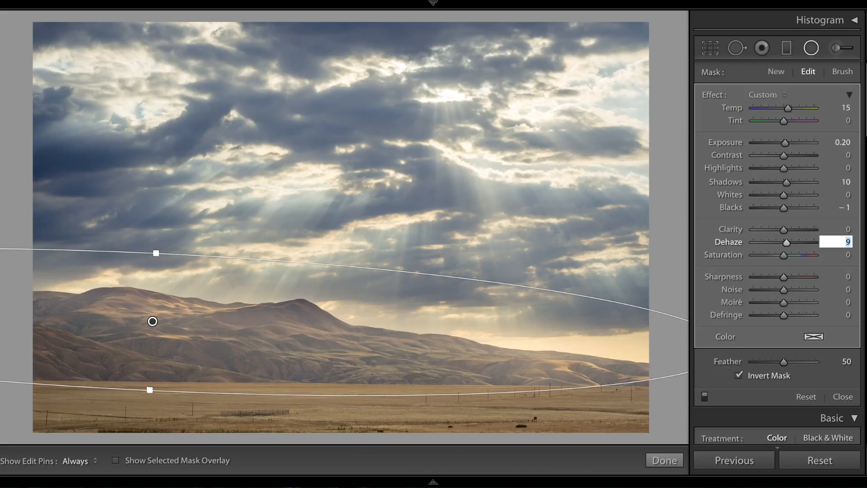
key("Return")
Toggle the radial filter off and on to compare the mountains, and close the filter tool with the effect enabled
left_click(703, 400)
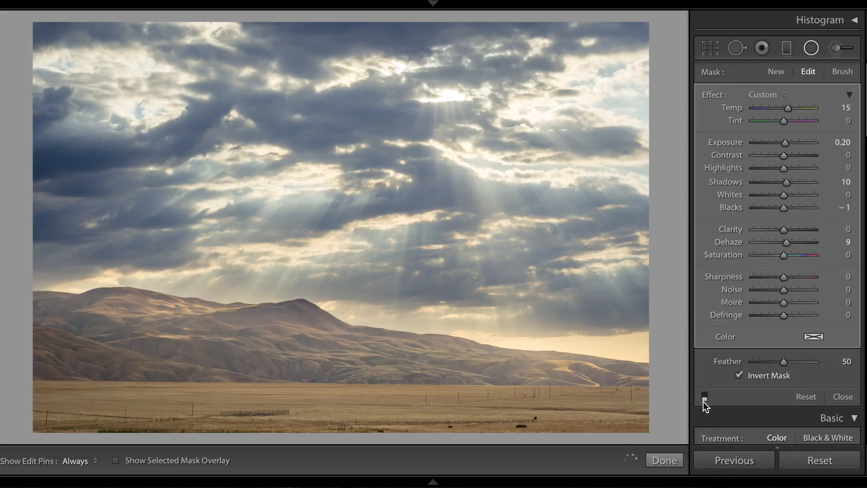
left_click(703, 400)
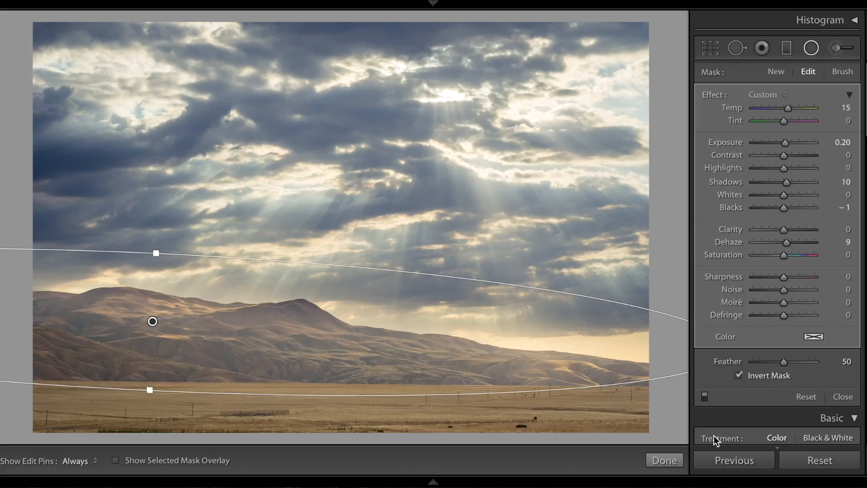
left_click(677, 458)
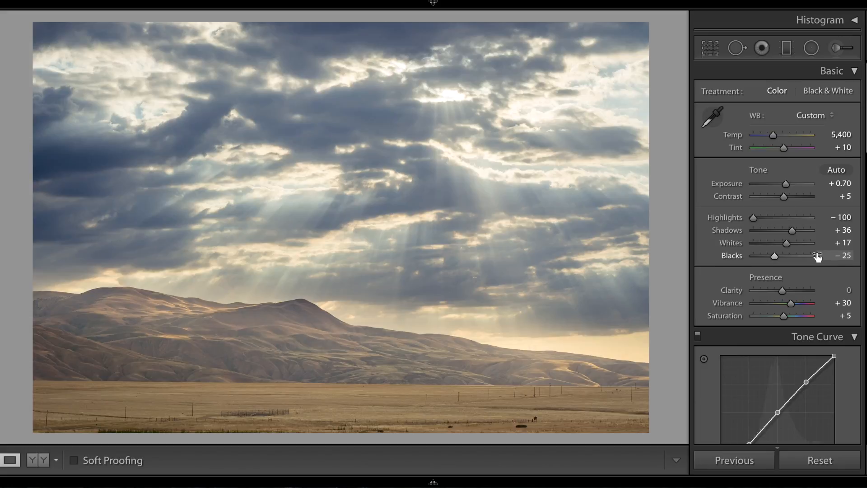
Increase the photo's overall Dehaze amount to +20 in the Effects settings
scroll(818, 255, "down", 5)
scroll(816, 251, "down", 15)
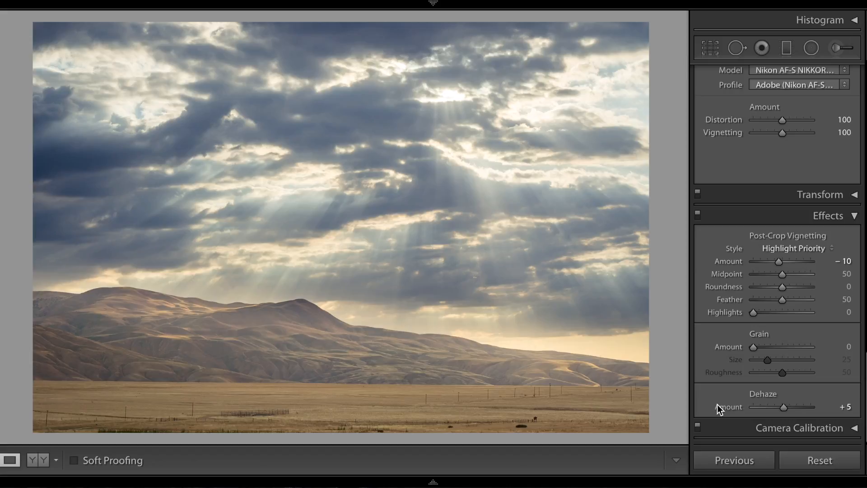
key("plus")
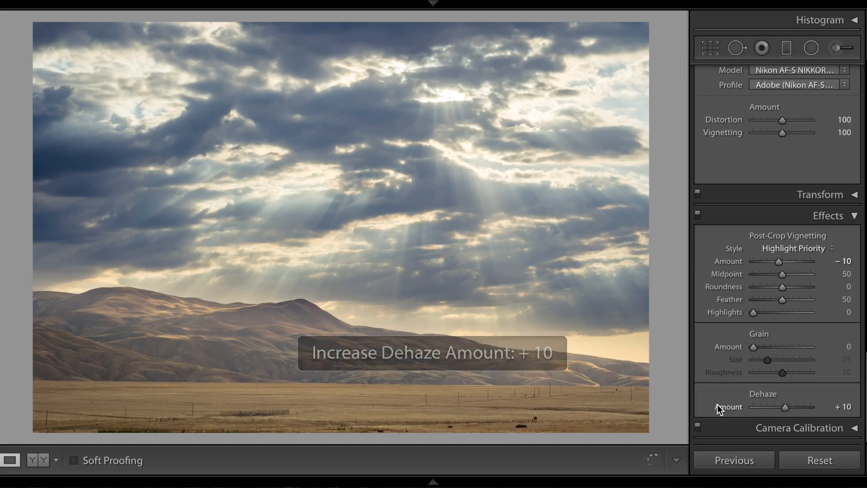
key("plus")
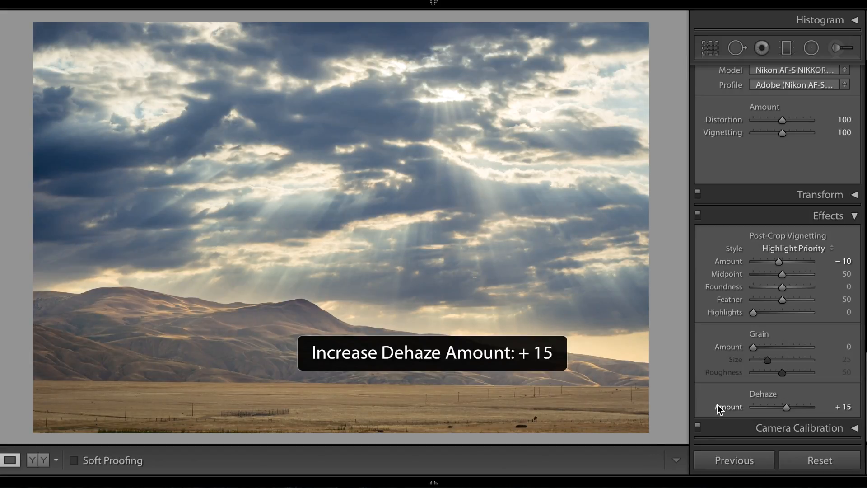
key("plus")
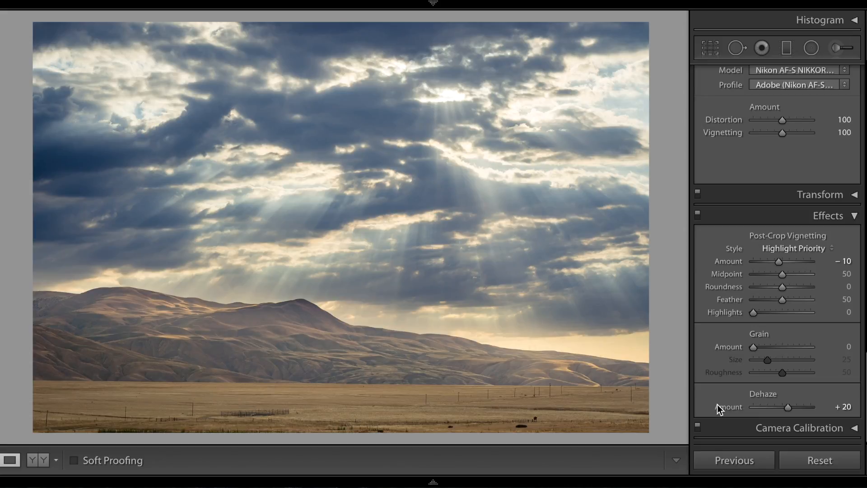
Select the existing sky graduated filter and reduce its Clarity to 5
left_click(786, 48)
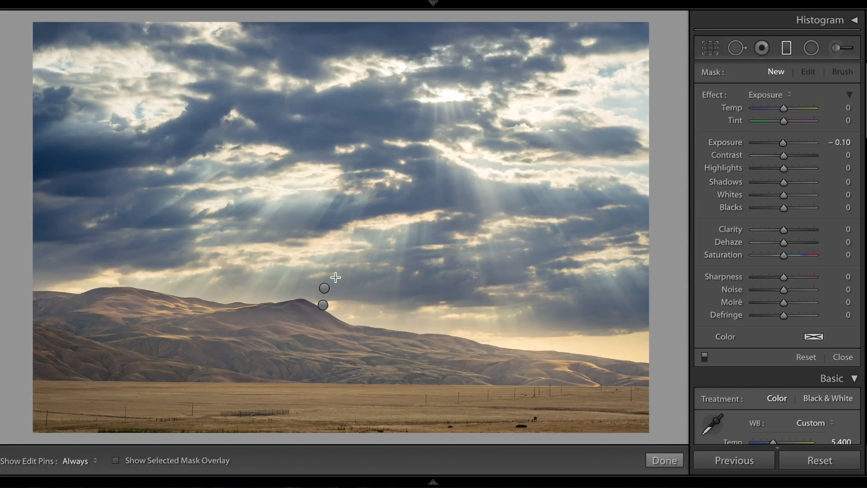
left_click(325, 288)
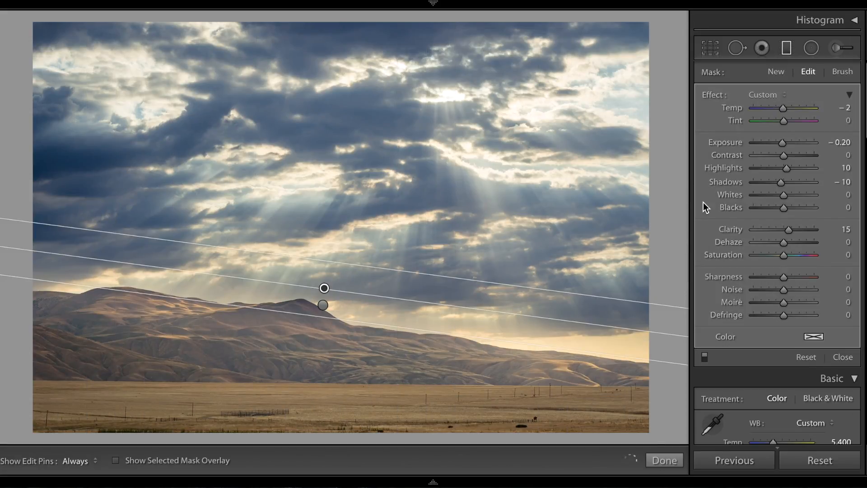
left_click(845, 229)
key("Down")
key("Down")
key("Down")
key("Down")
key("Down")
key("Down")
key("Down")
key("Down")
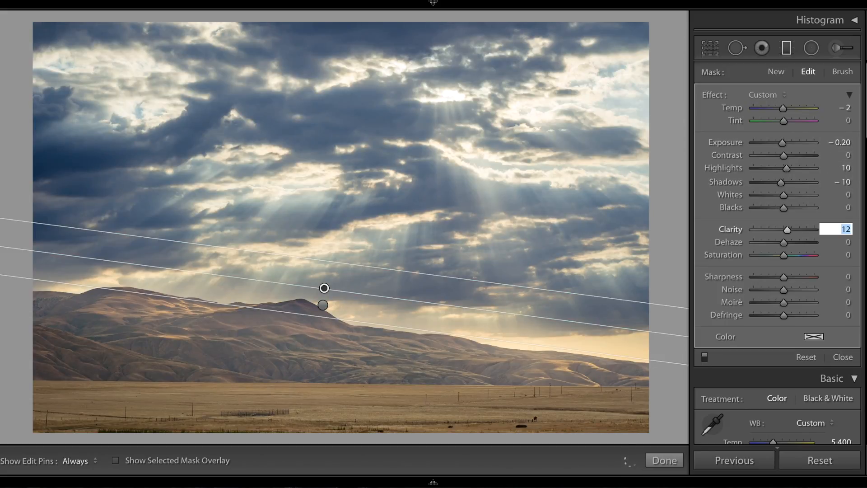
key("Down")
key("Down")
key("Return")
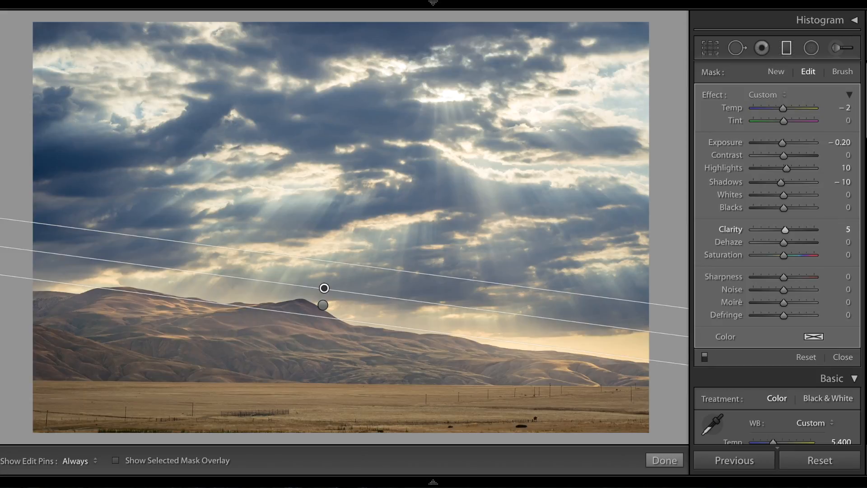
Reduce the sky graduated filter's Clarity to -5 and deselect the filter
left_click_drag(785, 230, 785, 229)
left_click_drag(785, 230, 782, 230)
key("Return")
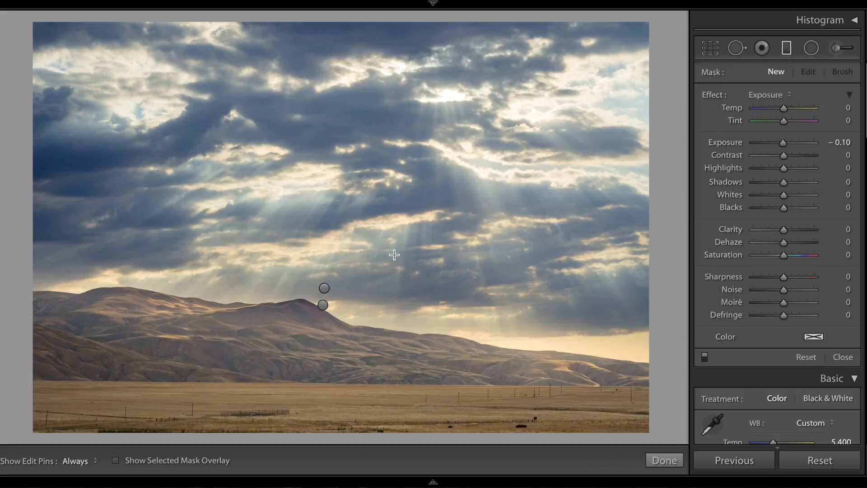
Review the sky and foreground graduated filters, check the foreground filter's mask coverage, and close the filter tool
left_click(324, 287)
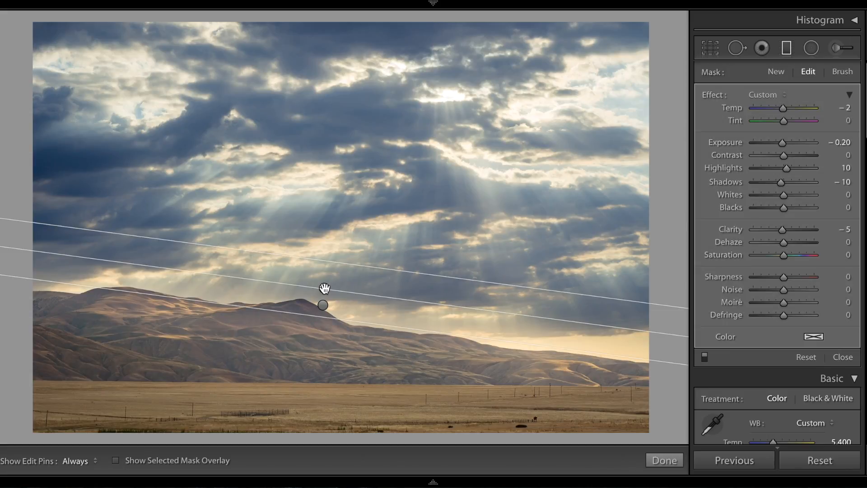
left_click(324, 305)
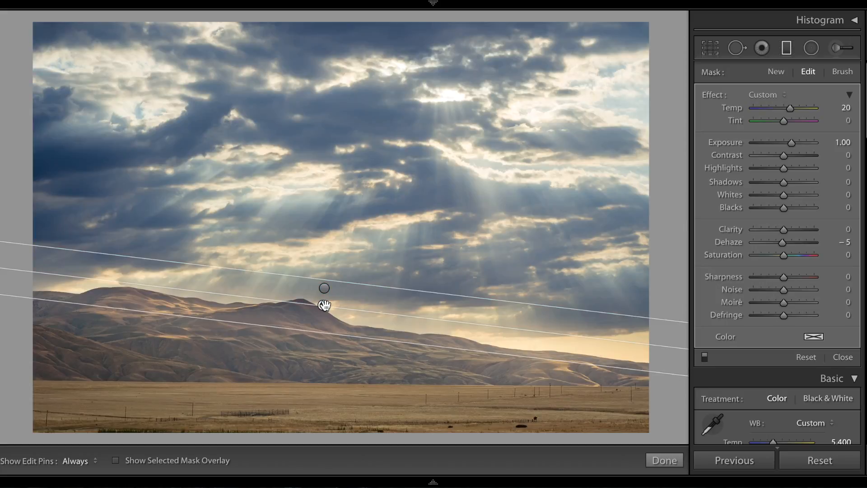
mouse_move(325, 305)
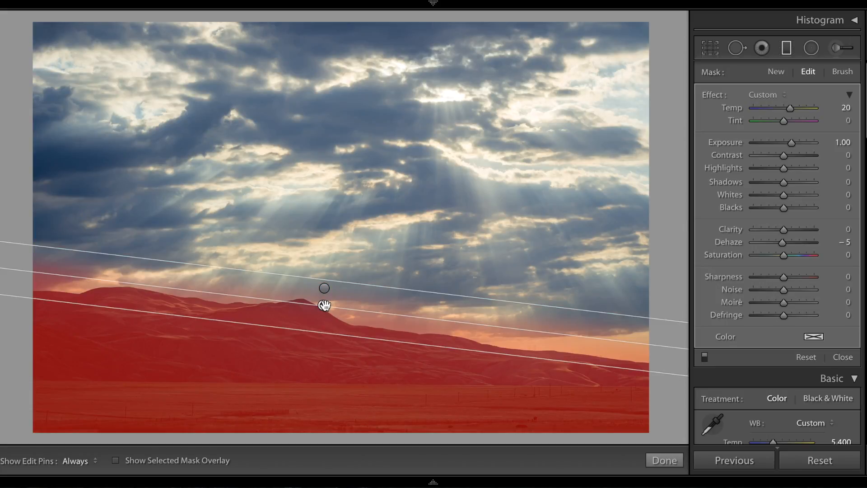
left_click(324, 305)
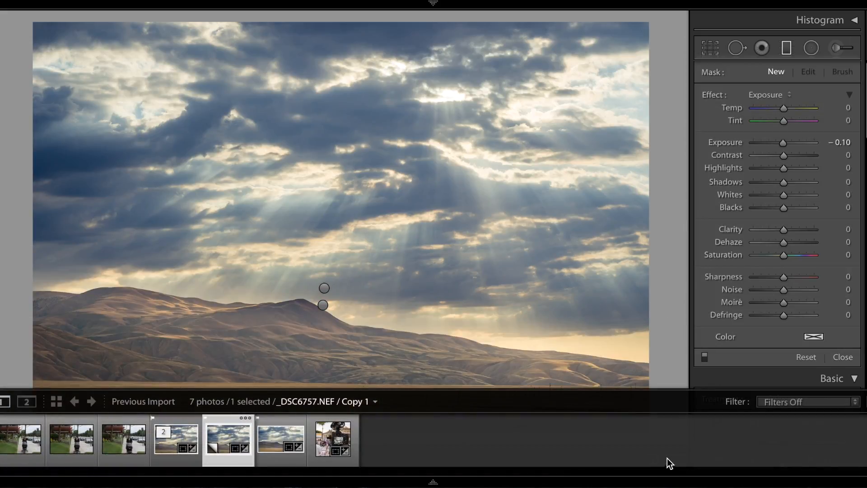
left_click(664, 460)
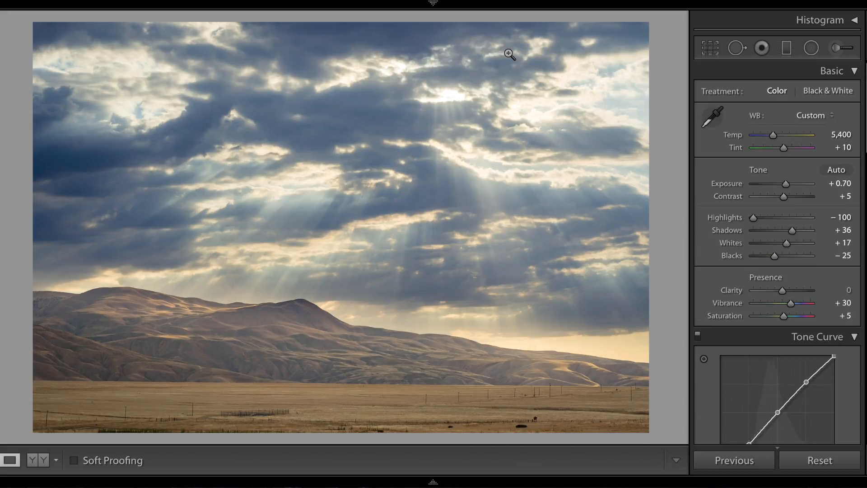
Inspect the sunlit clouds and the mountain slopes up close, returning to the full photo after each
mouse_move(431, 4)
left_click(450, 145)
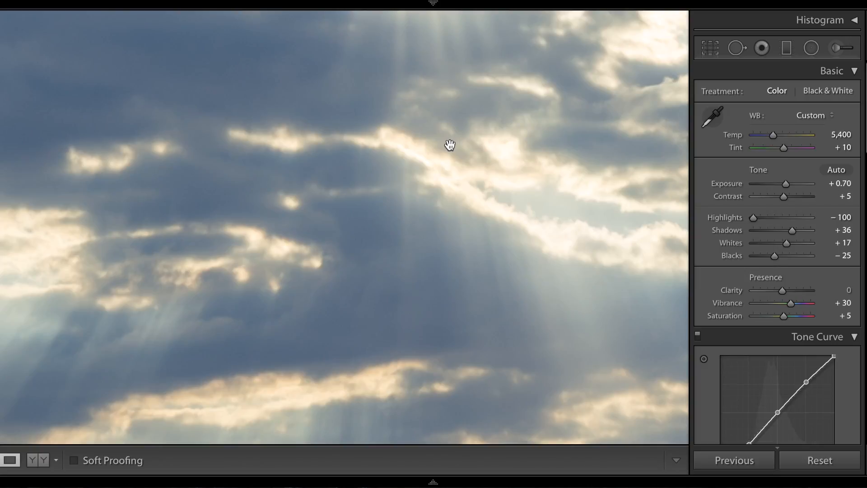
left_click(435, 214)
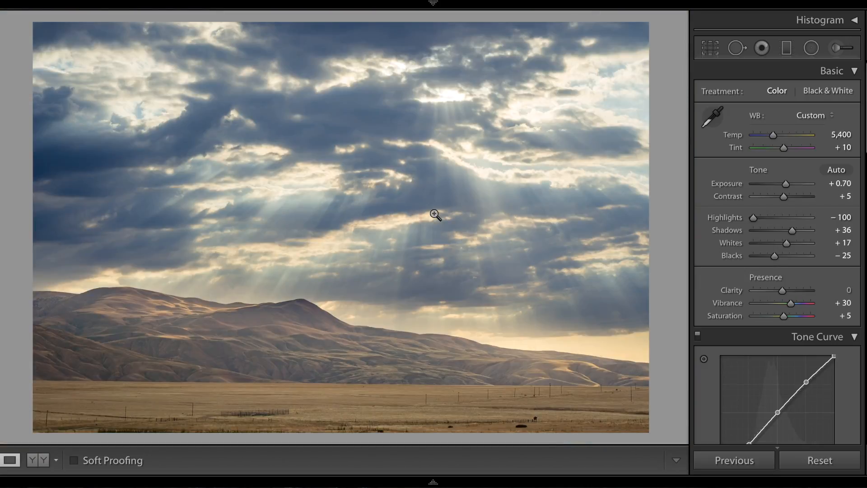
left_click(174, 315)
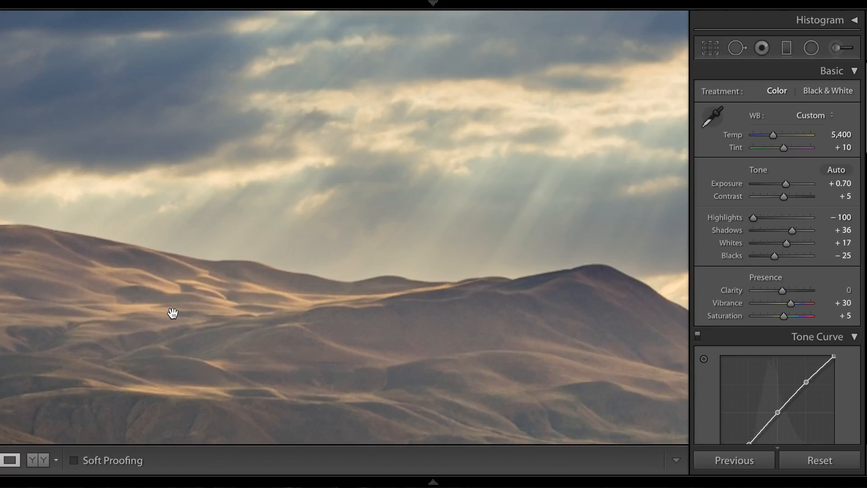
left_click(174, 313)
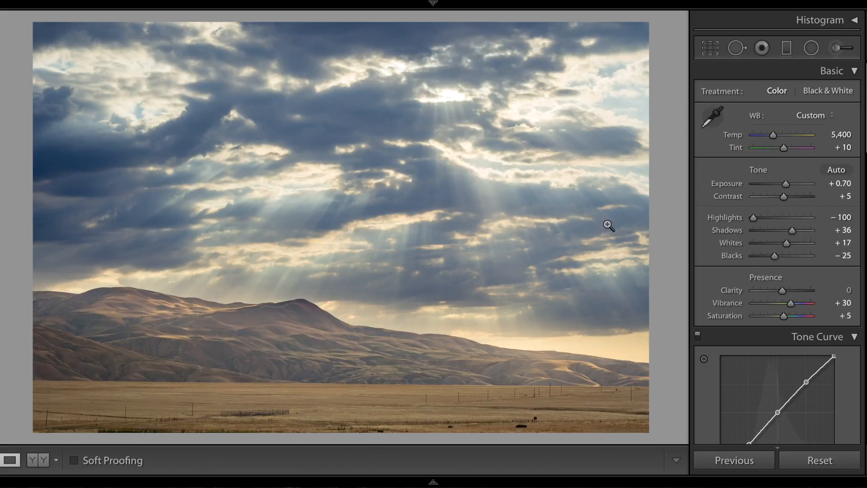
Reopen the graduated filters to examine the foreground filter's settings, and close the filter tool without changes
left_click(786, 57)
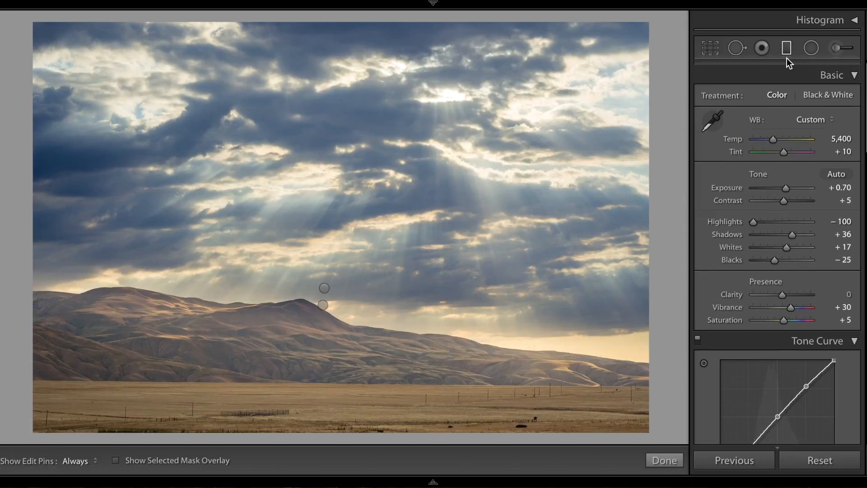
left_click(323, 306)
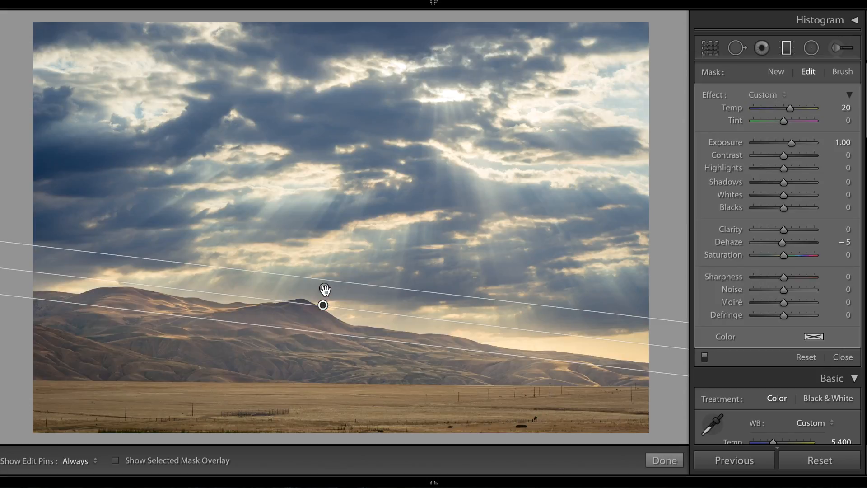
mouse_move(325, 290)
mouse_move(673, 472)
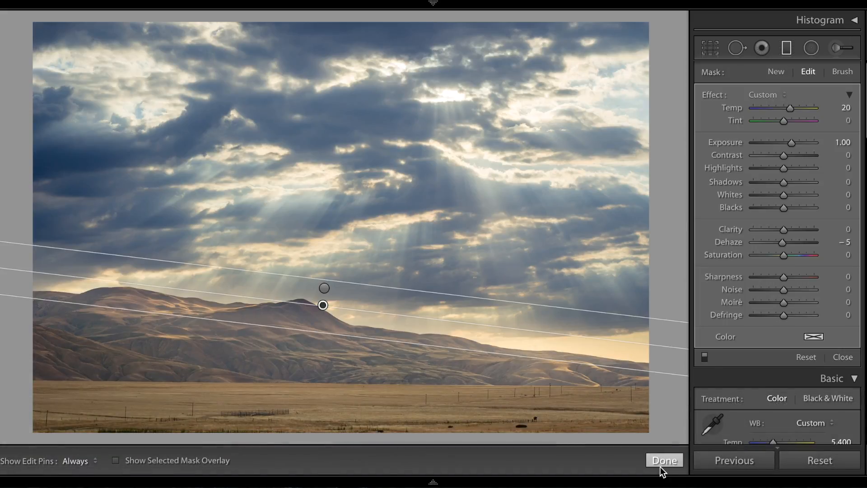
left_click(664, 460)
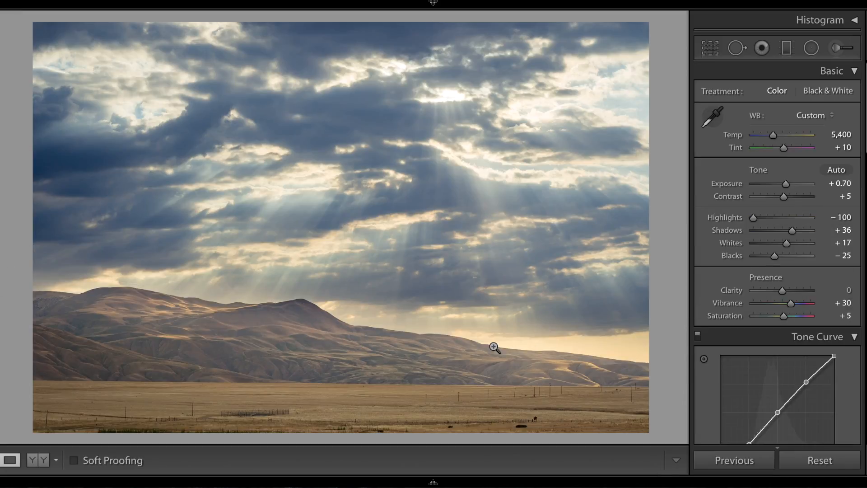